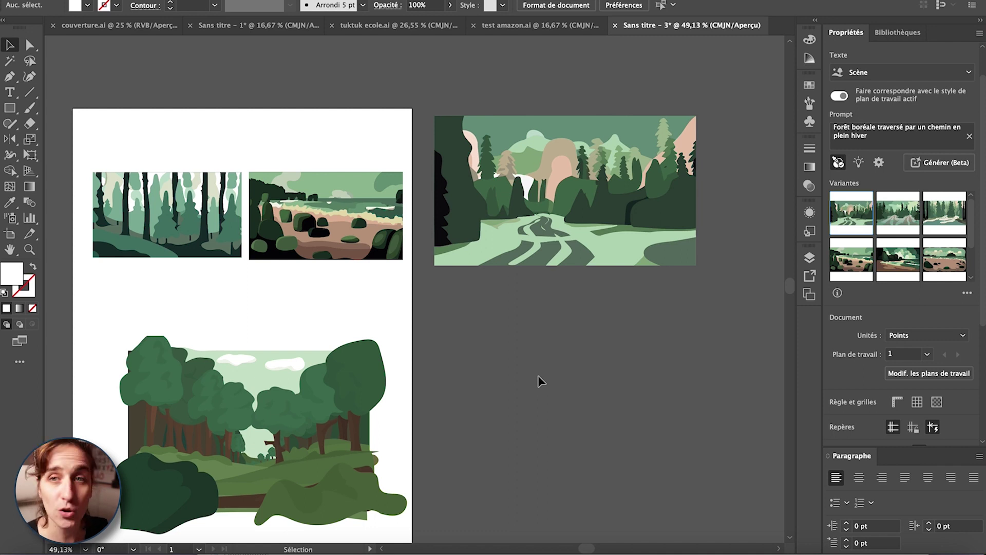
# - Reposition the linked forest illustration on the artboard to about X 285 pt, Y 594 pt
pyautogui.scroll(-3, 492, 373)
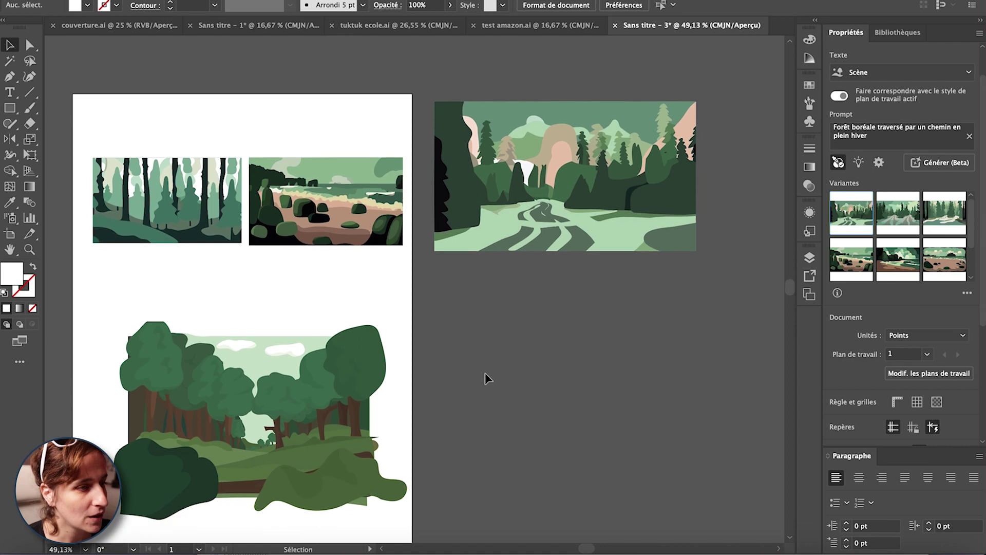
pyautogui.click(319, 337)
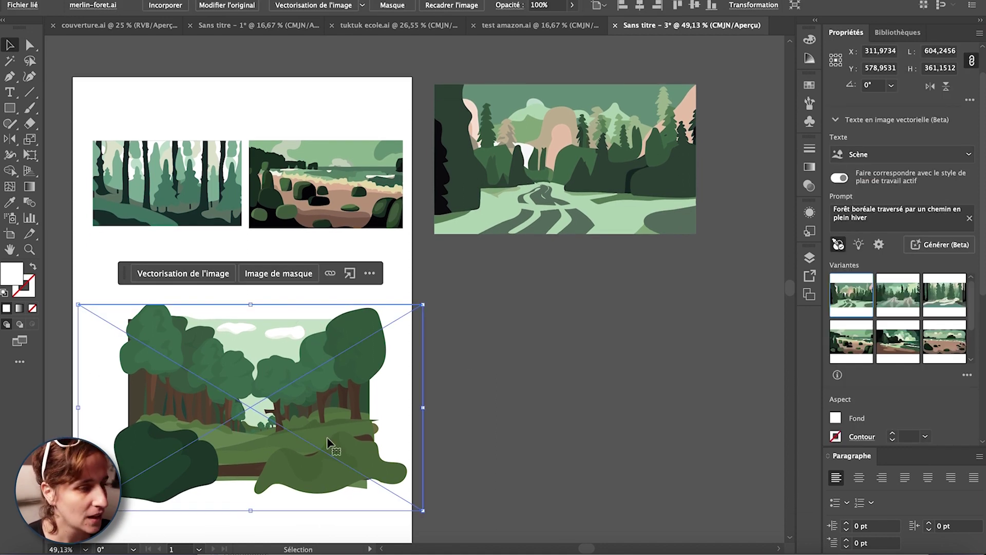
pyautogui.hscroll(-5, 478, 376)
pyautogui.moveTo(498, 376); pyautogui.dragTo(482, 384)
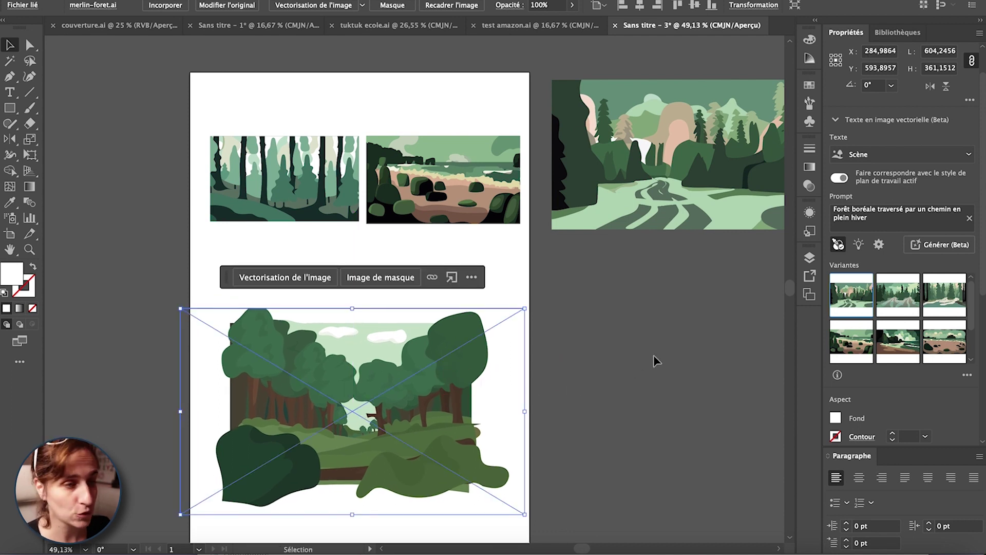
pyautogui.moveTo(656, 345); pyautogui.dragTo(560, 332)
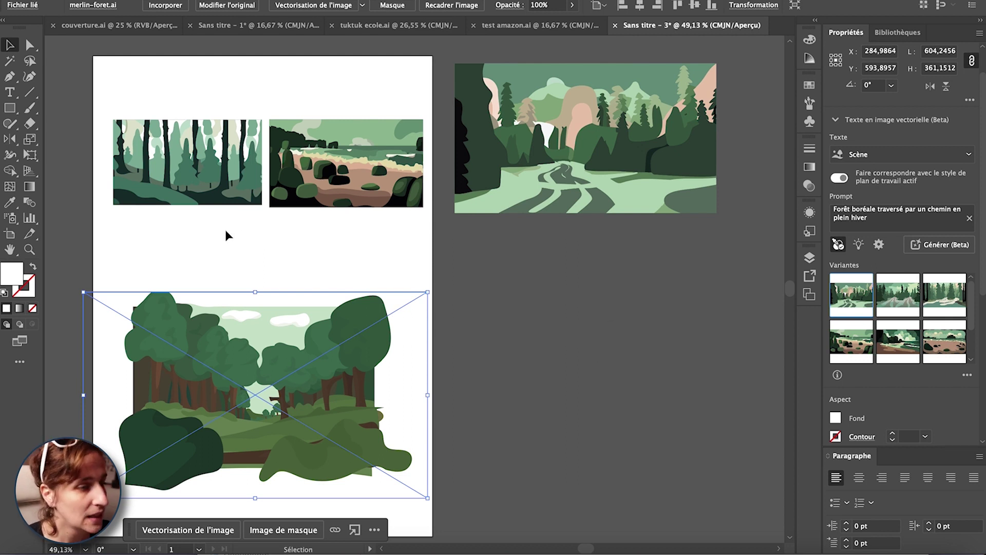
pyautogui.click(494, 414)
pyautogui.scroll(-2, 493, 415)
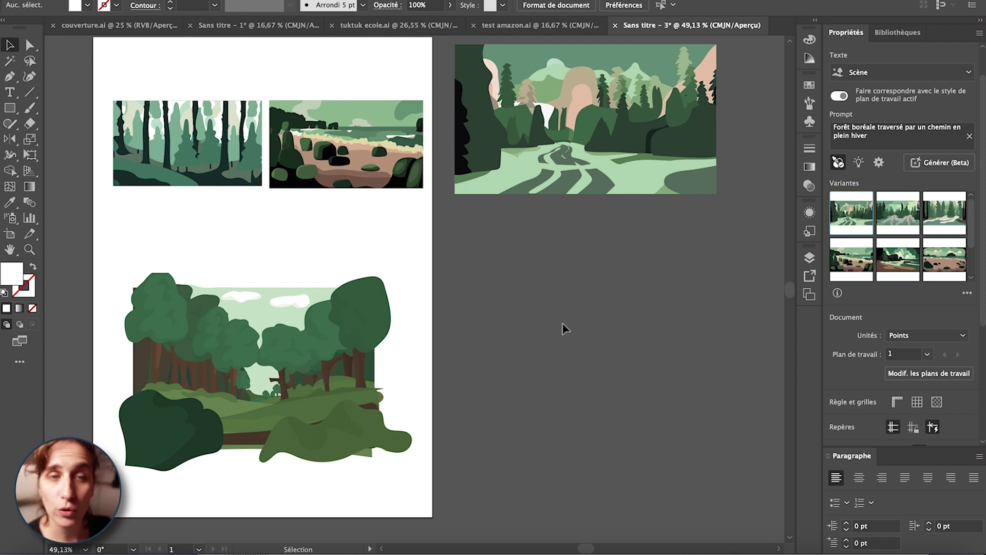
# - Examine the generated winter forest, woodland and beach scenes and the linked forest illustration, selecting them in turn
pyautogui.click(585, 118)
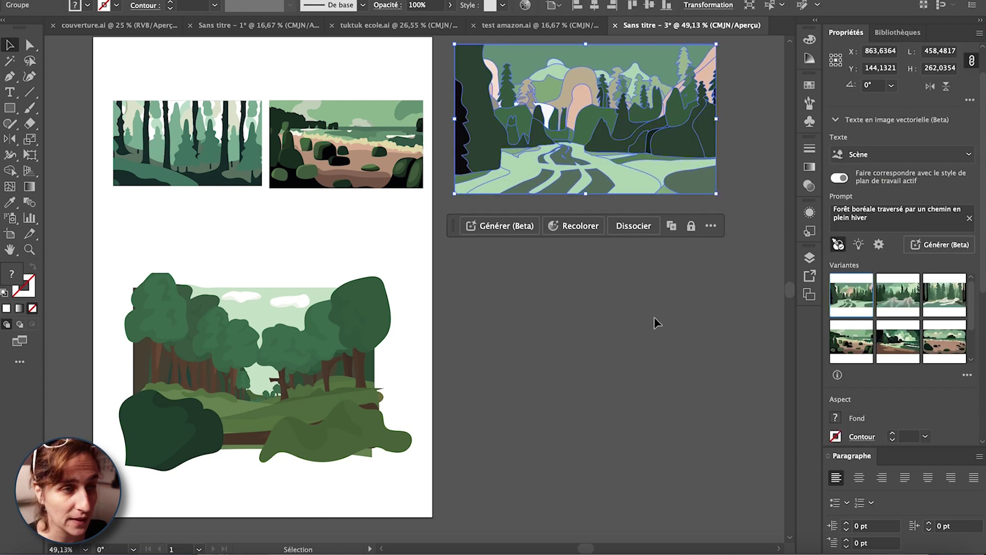
pyautogui.scroll(-1, 621, 303)
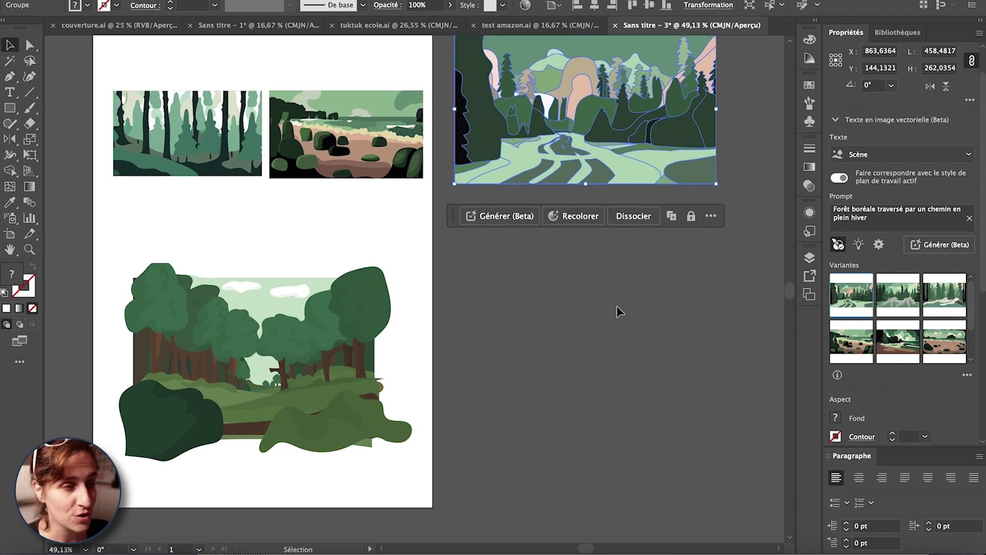
pyautogui.click(611, 317)
pyautogui.scroll(6, 607, 332)
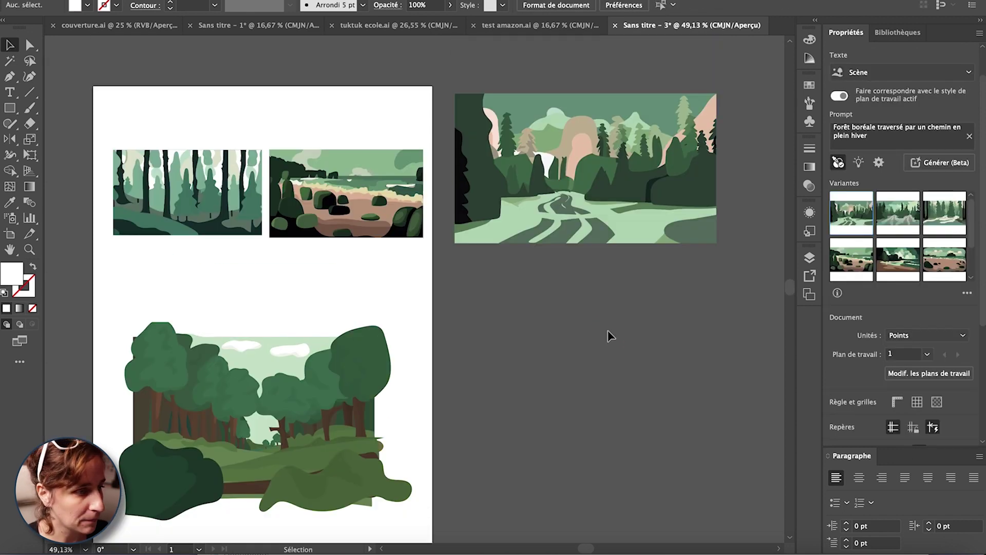
pyautogui.scroll(-9, 565, 308)
pyautogui.hscroll(3, 565, 308)
pyautogui.click(359, 288)
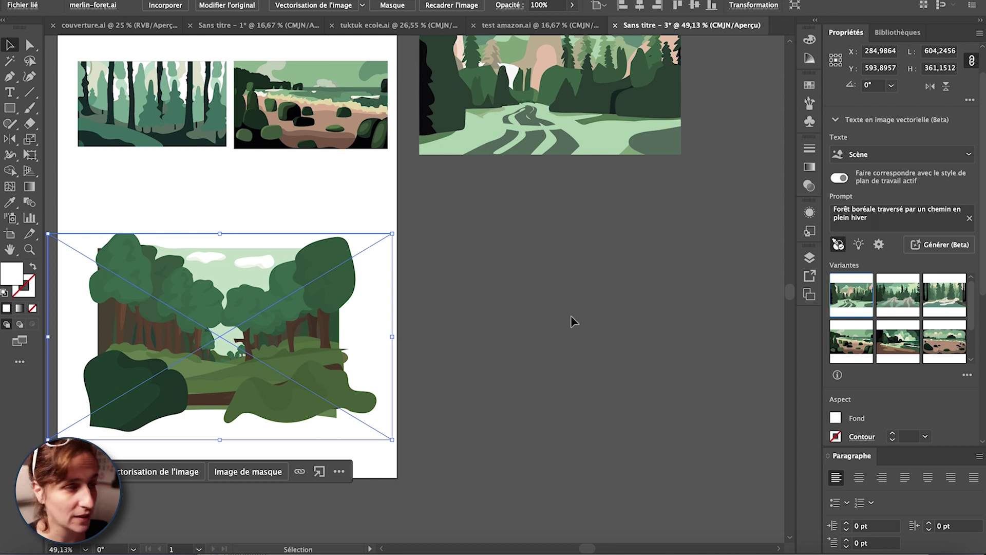
pyautogui.click(571, 315)
pyautogui.click(198, 112)
pyautogui.click(319, 109)
pyautogui.click(508, 120)
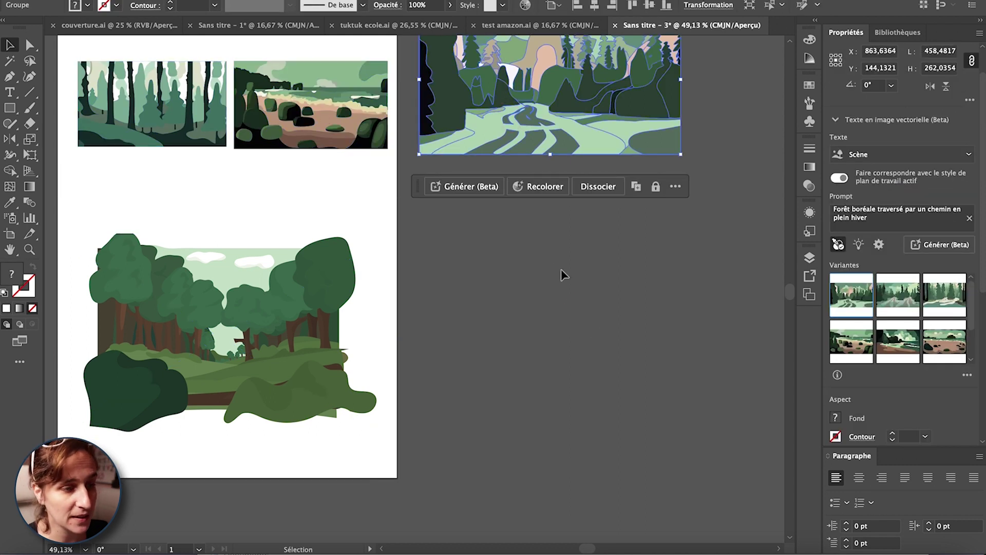
# - Draw a white rectangle about 600 × 415 pt outside the artboard, below the generated winter forest scene
pyautogui.click(492, 290)
pyautogui.click(9, 108)
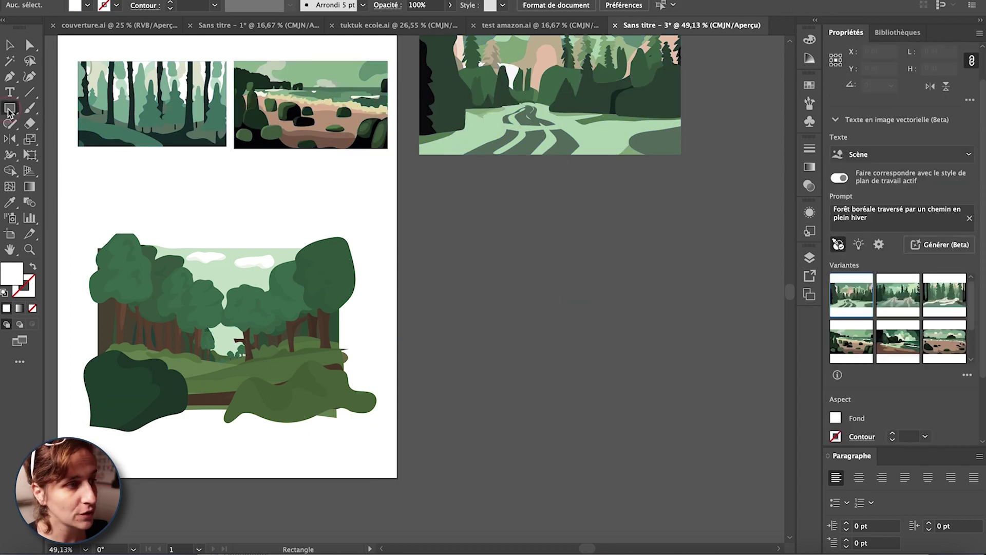
pyautogui.moveTo(419, 203)
pyautogui.mouseDown()
pyautogui.moveTo(543, 309)
pyautogui.moveTo(715, 396)
pyautogui.moveTo(762, 439)
pyautogui.mouseUp()
pyautogui.press('v')
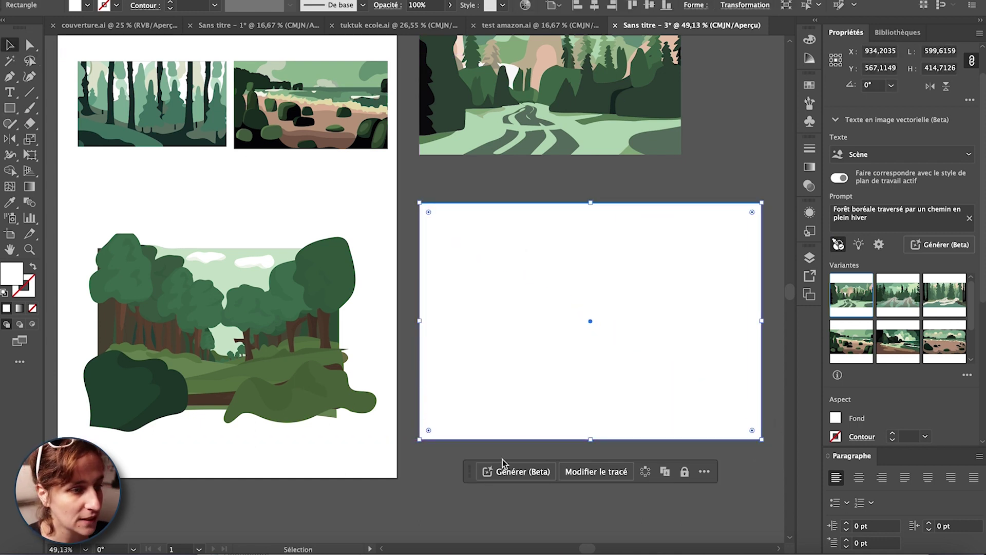
# - Enter the vector generation prompt "Une vue depuis une chaîne de montagne en plein été" for the rectangle
pyautogui.moveTo(472, 471); pyautogui.dragTo(452, 189)
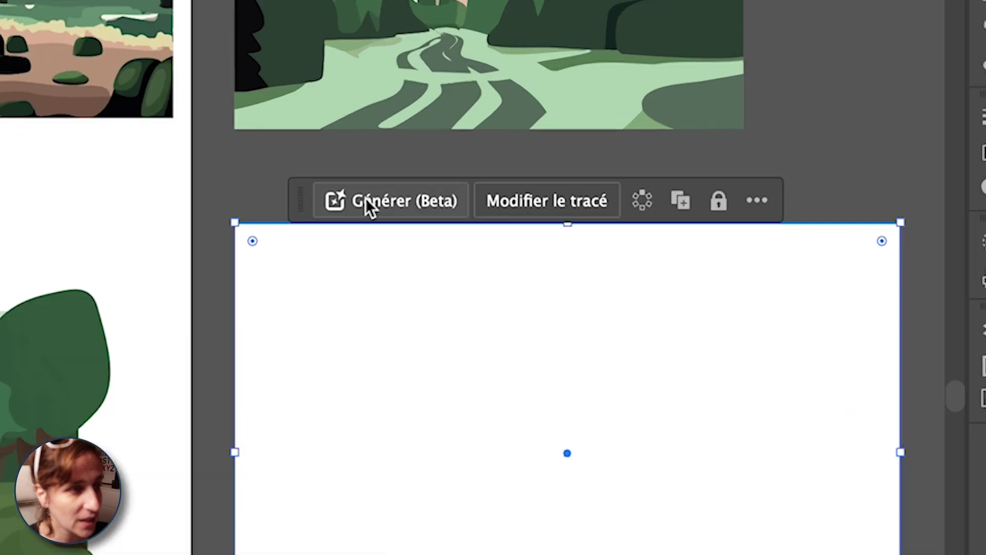
pyautogui.click(498, 194)
pyautogui.click(242, 201)
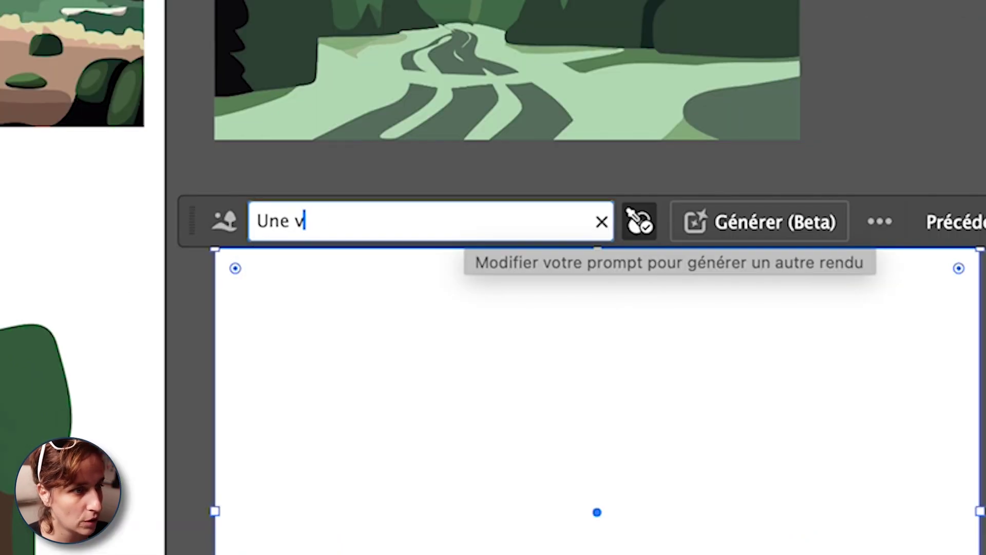
pyautogui.write('ue depu')
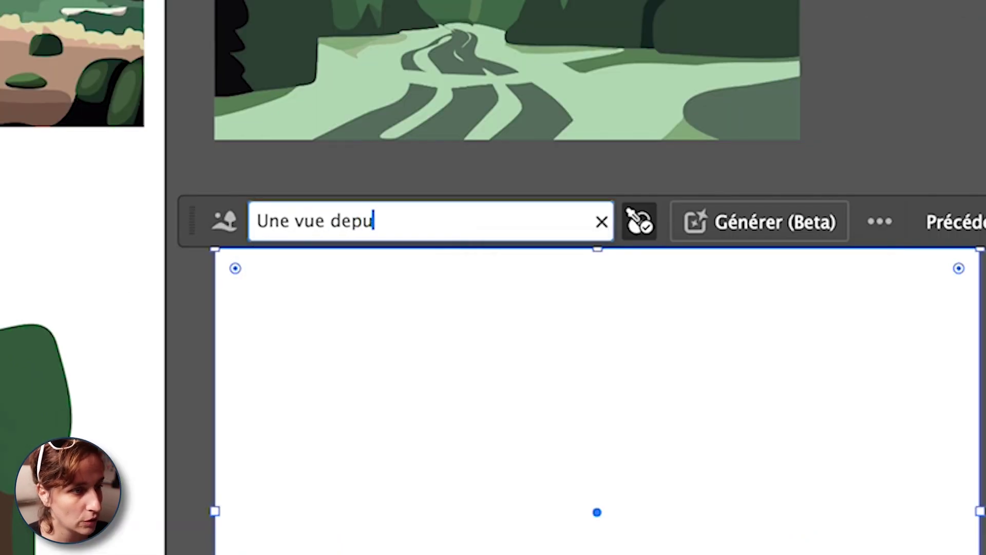
pyautogui.write('is une ch')
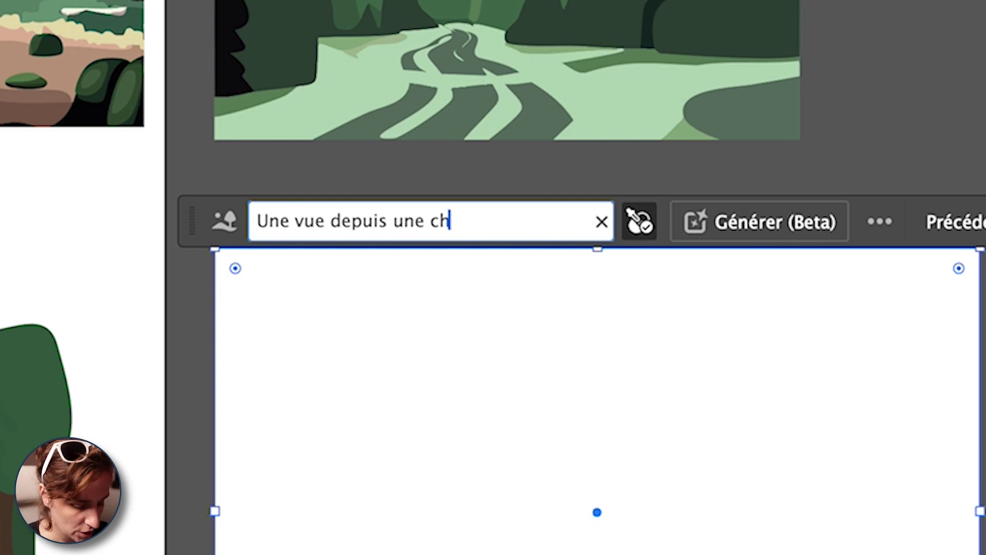
pyautogui.write('aîne de montagne en plei')
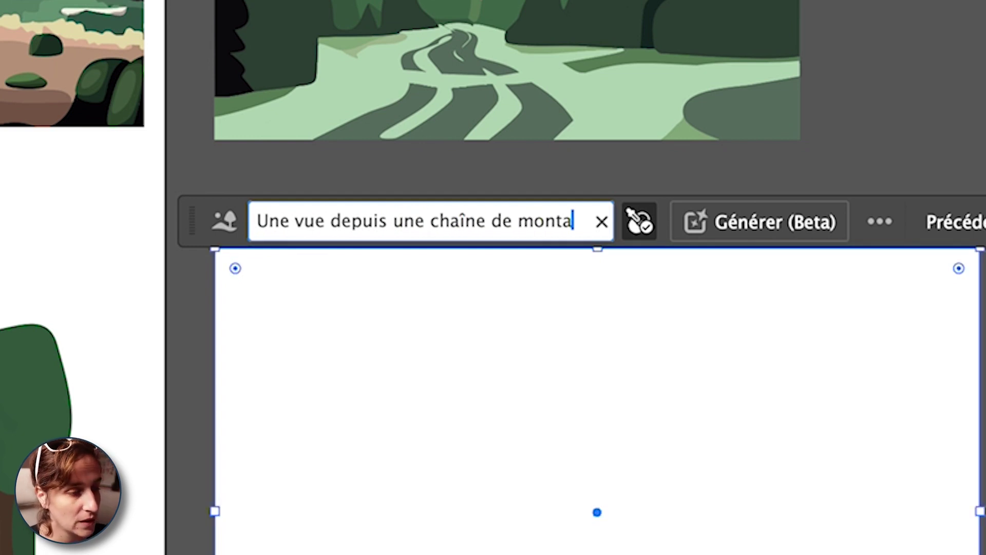
pyautogui.write('n été')
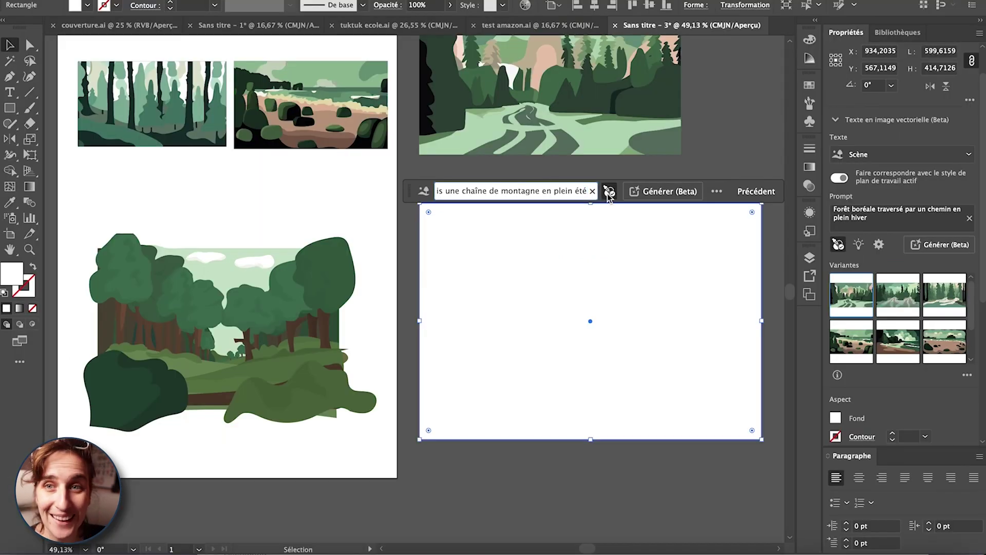
# - Sample the linked forest illustration as the style reference and generate the mountain scene in the rectangle
pyautogui.click(609, 192)
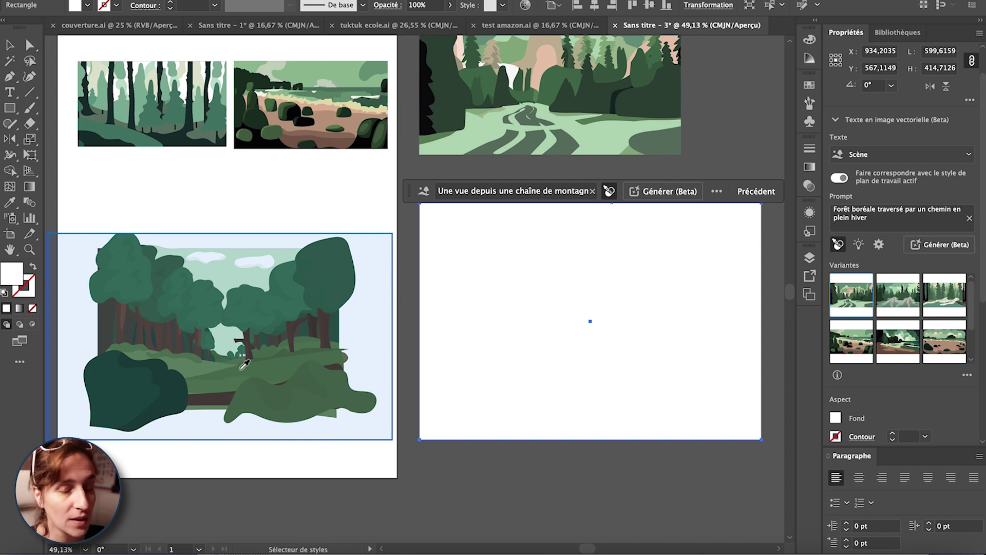
pyautogui.click(269, 359)
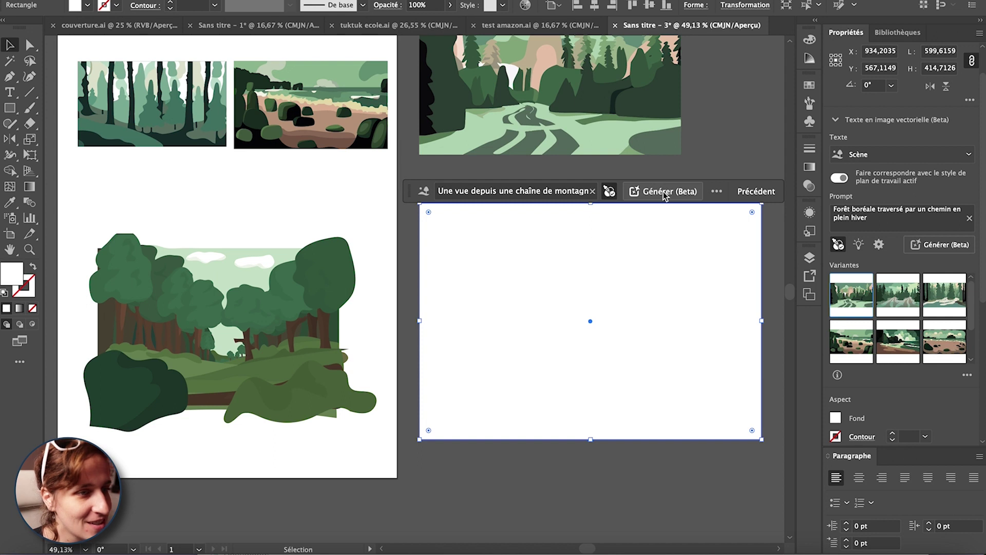
pyautogui.click(664, 192)
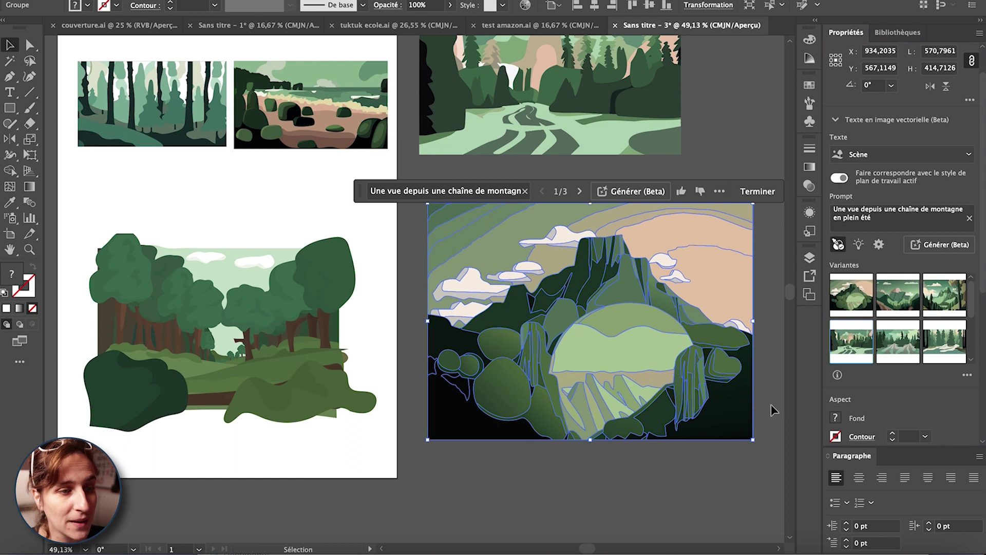
# - Switch the generated mountain scene to its second variant
pyautogui.click(763, 402)
pyautogui.moveTo(746, 346); pyautogui.dragTo(683, 338)
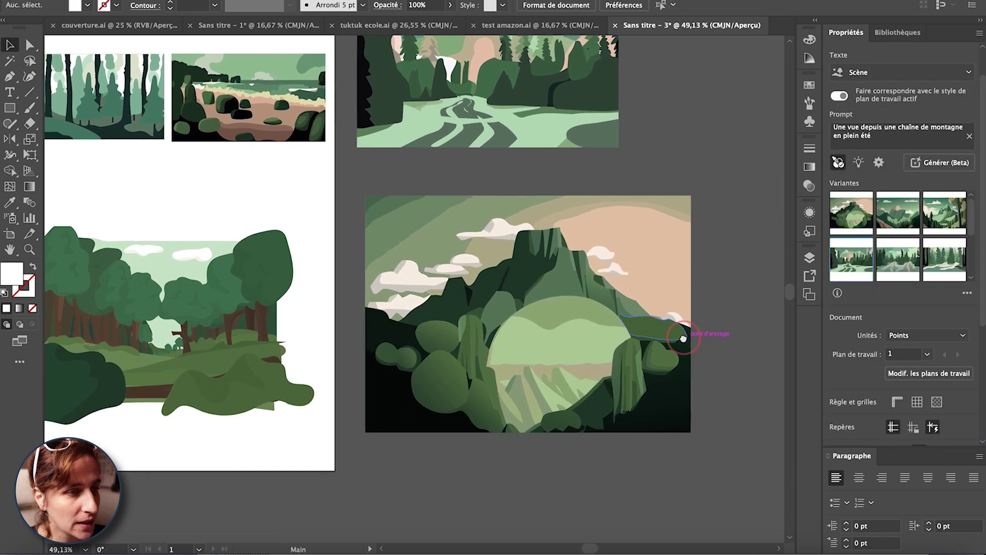
pyautogui.click(574, 319)
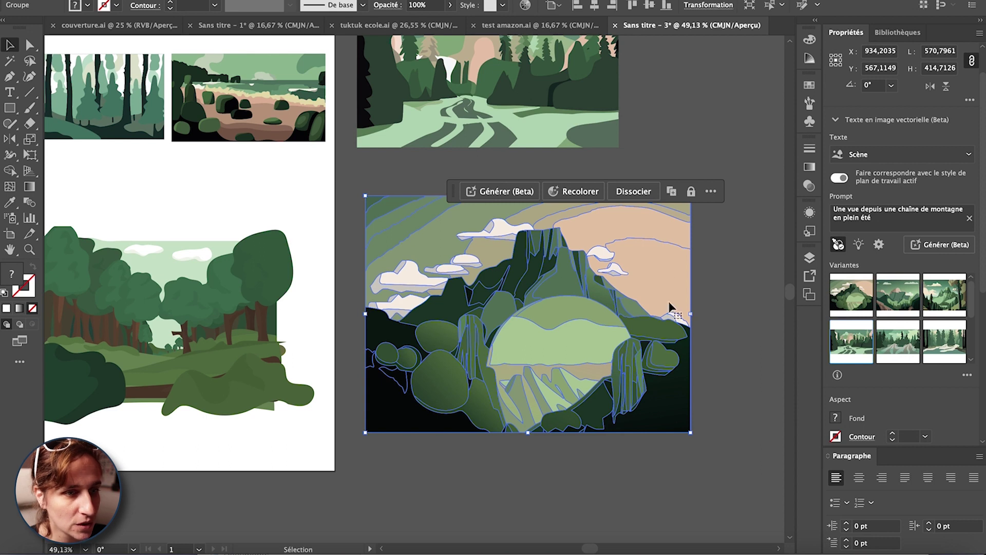
pyautogui.click(890, 302)
pyautogui.click(775, 360)
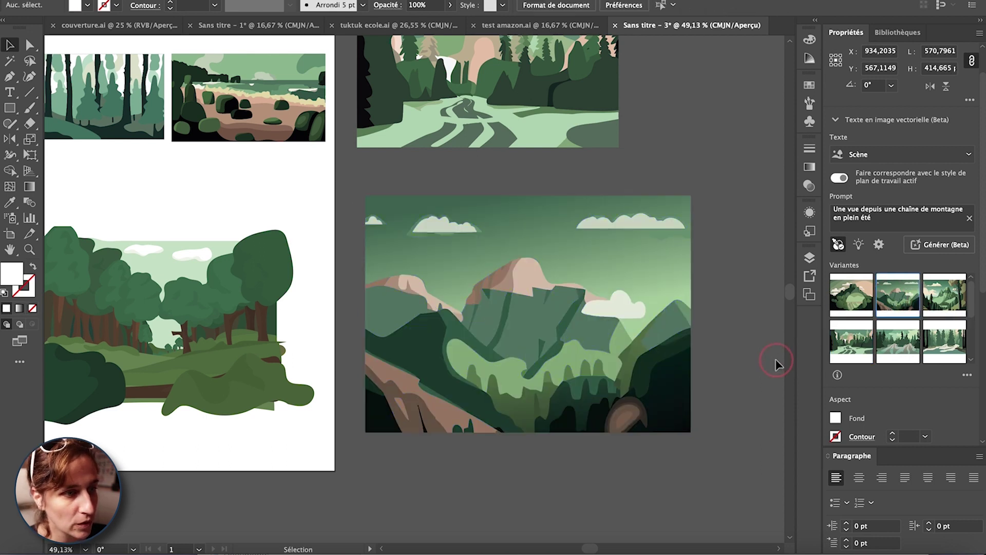
# - Apply the third variant, framed by tall trees, to the generated mountain scene
pyautogui.click(637, 314)
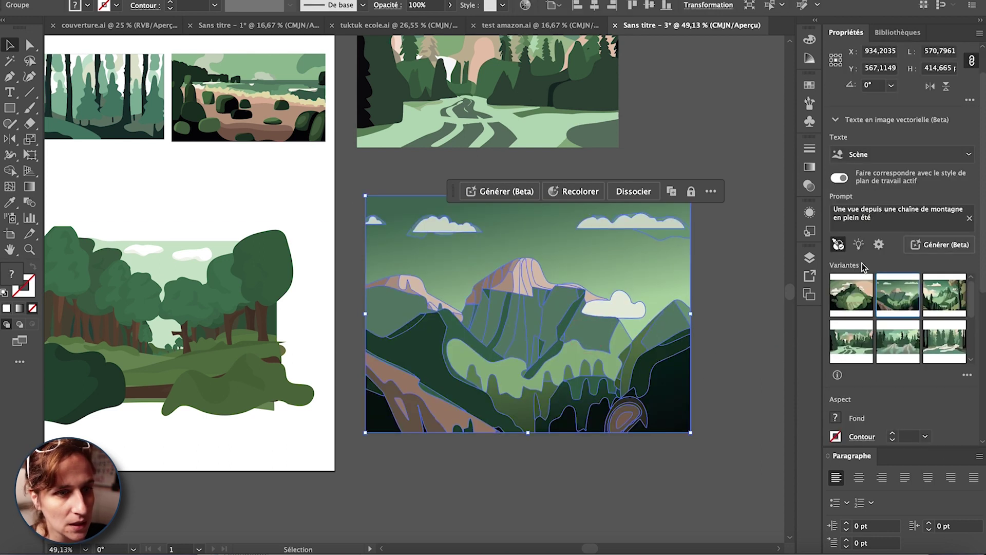
pyautogui.click(939, 307)
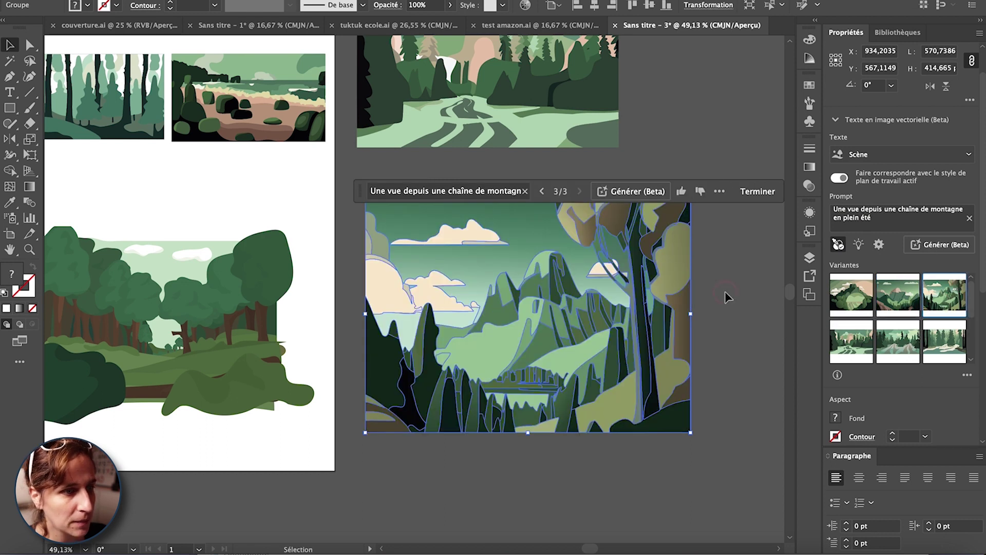
pyautogui.click(706, 377)
pyautogui.scroll(-2, 706, 378)
pyautogui.scroll(6, 706, 378)
pyautogui.scroll(-4, 706, 377)
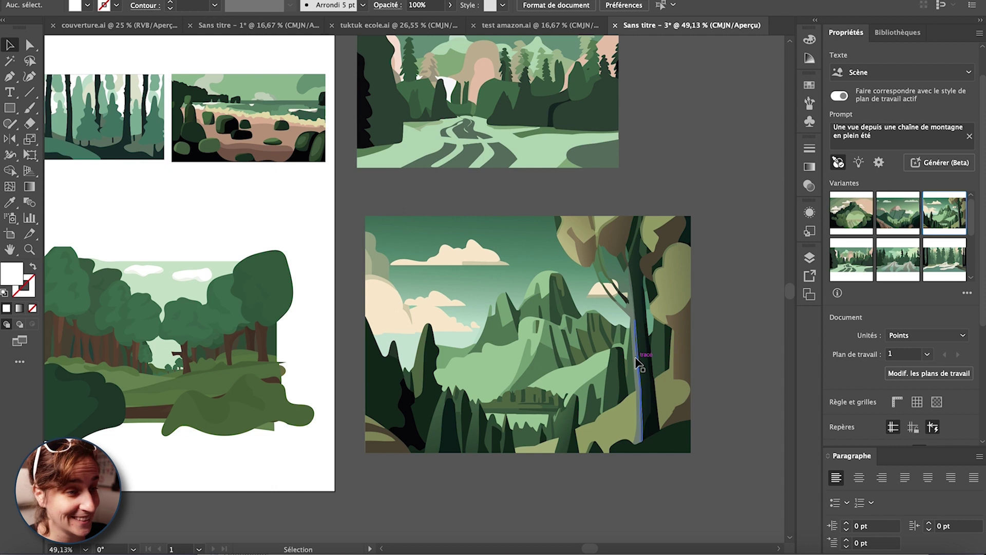
# - Open Recolor for the mountain scene and limit its palette to 3 colors
pyautogui.click(618, 367)
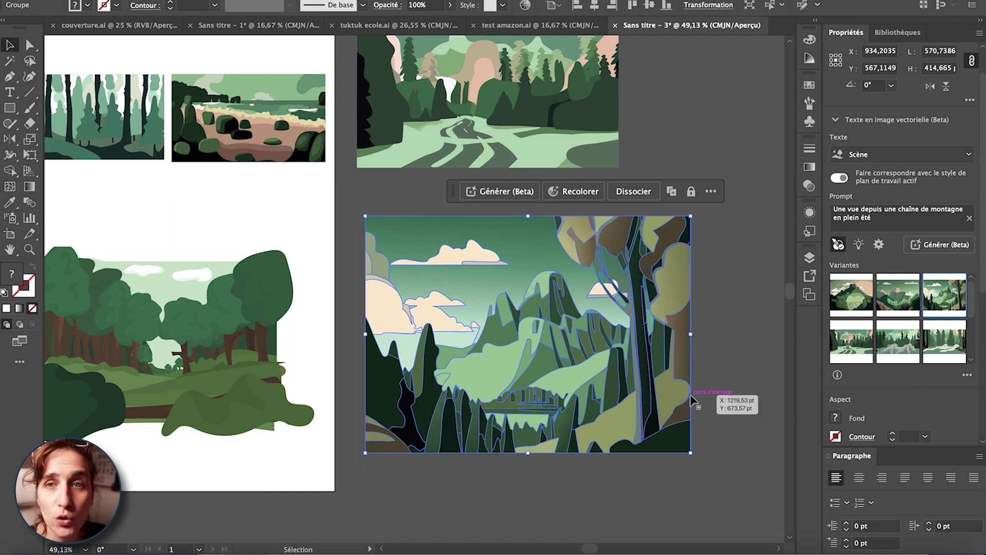
pyautogui.moveTo(905, 293)
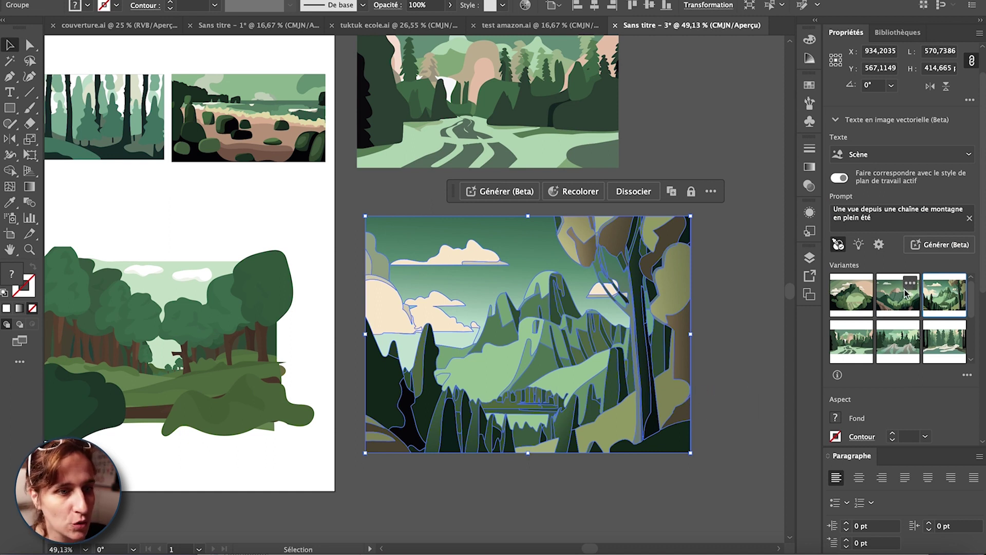
pyautogui.click(581, 195)
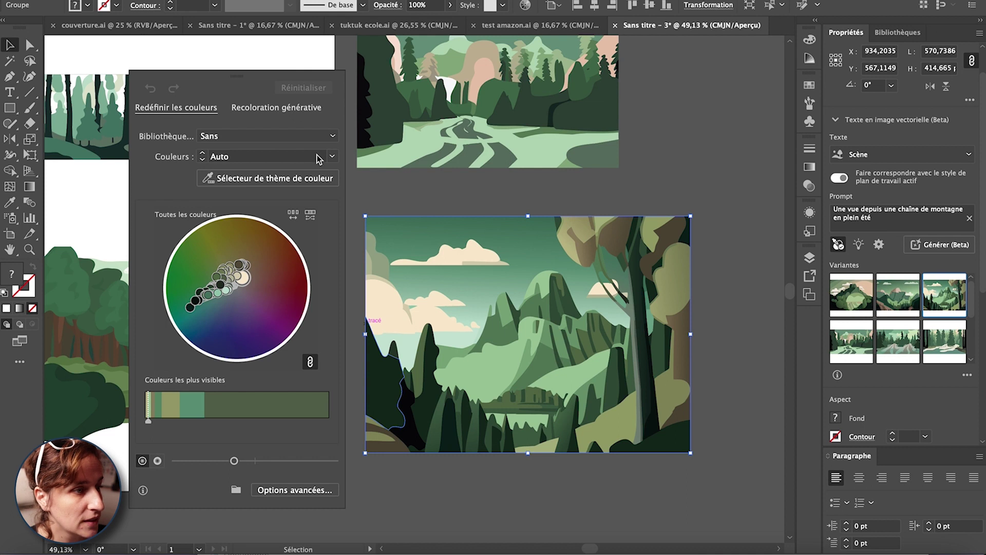
pyautogui.click(332, 159)
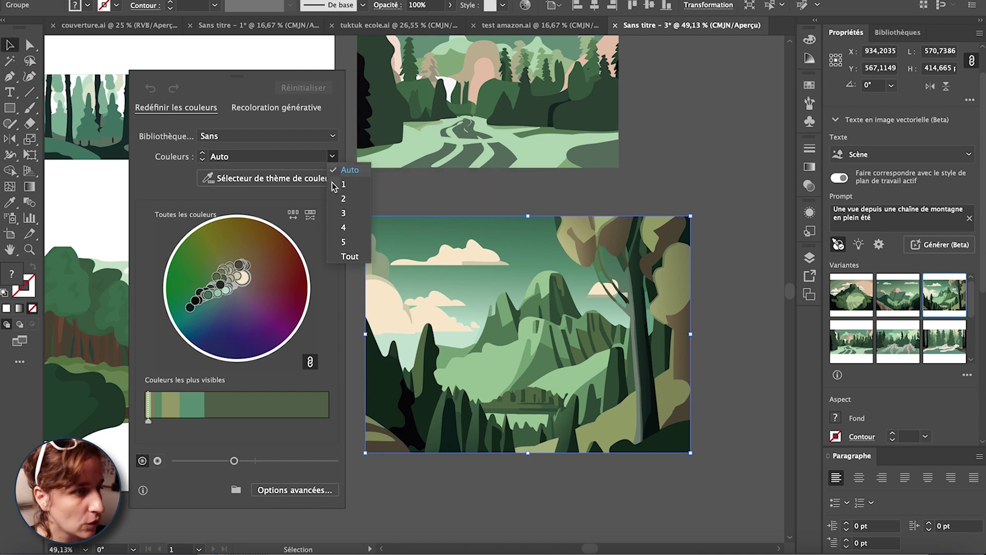
pyautogui.click(352, 214)
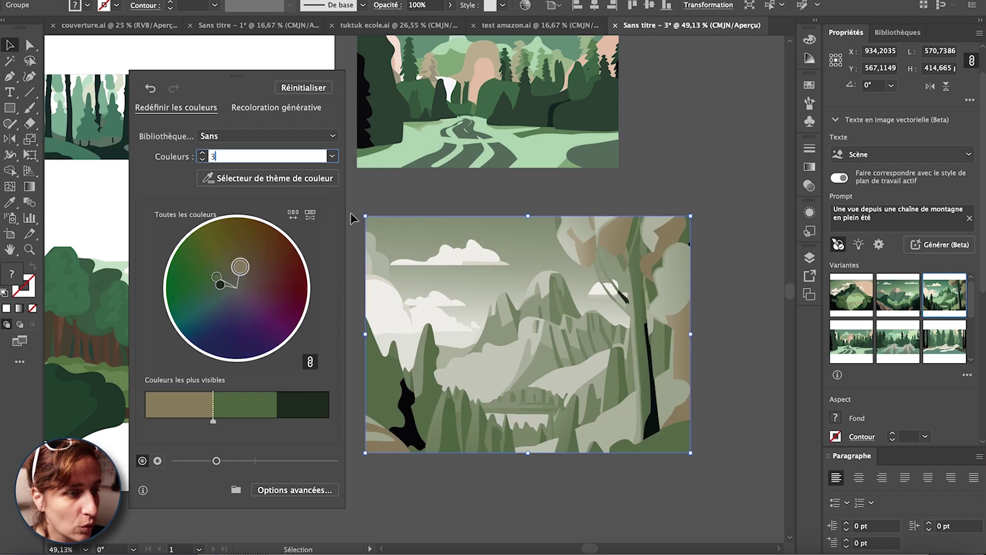
# - Set the number of recolor colors to 4 and shift the palette on the color wheel toward reds and purples
pyautogui.click(333, 157)
pyautogui.click(333, 156)
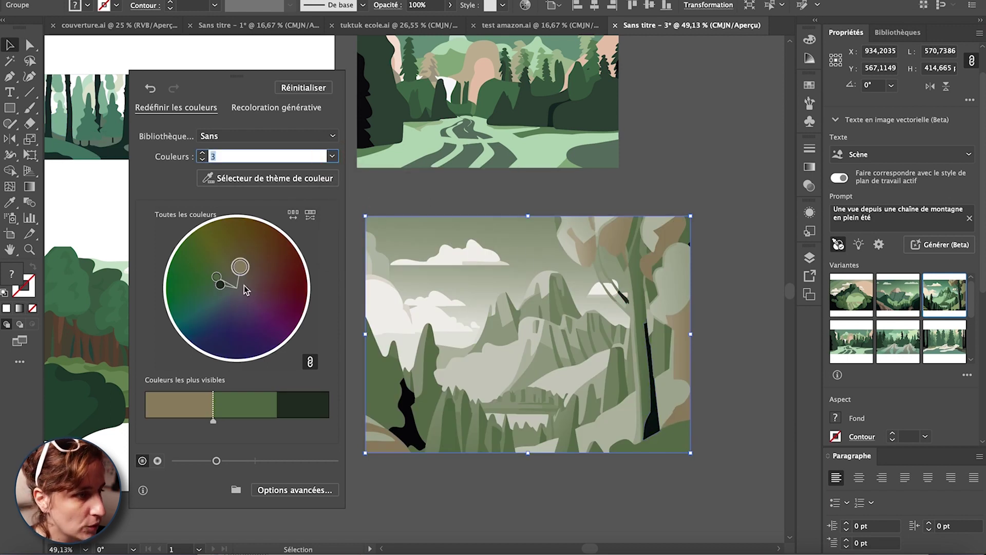
pyautogui.write('4')
pyautogui.moveTo(264, 293)
pyautogui.mouseDown()
pyautogui.moveTo(248, 328)
pyautogui.moveTo(227, 328)
pyautogui.moveTo(260, 313)
pyautogui.moveTo(251, 304)
pyautogui.mouseUp()
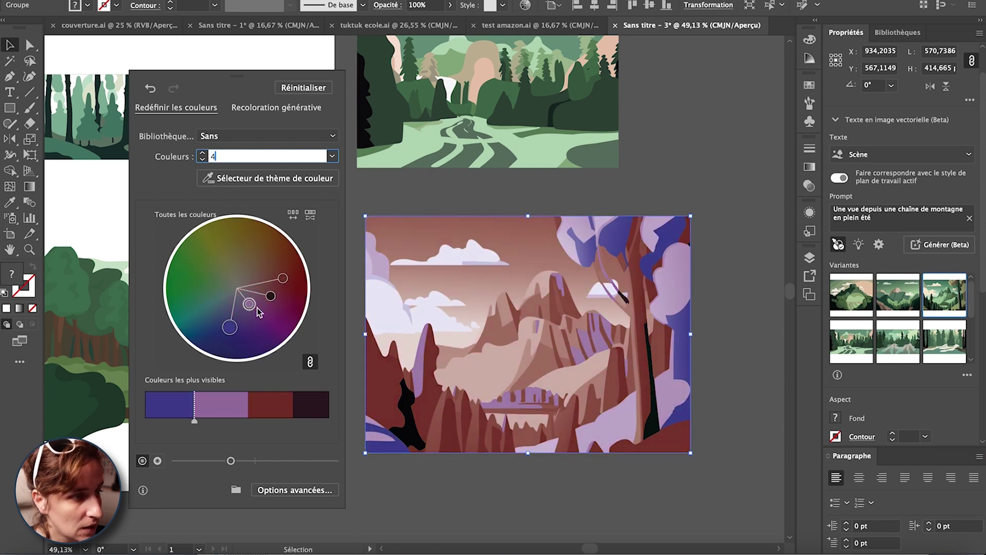
# - Recolor the mountain scene with the color theme sampled from the brown-trunked forest illustration, leaving the number of colors on Auto
pyautogui.click(303, 181)
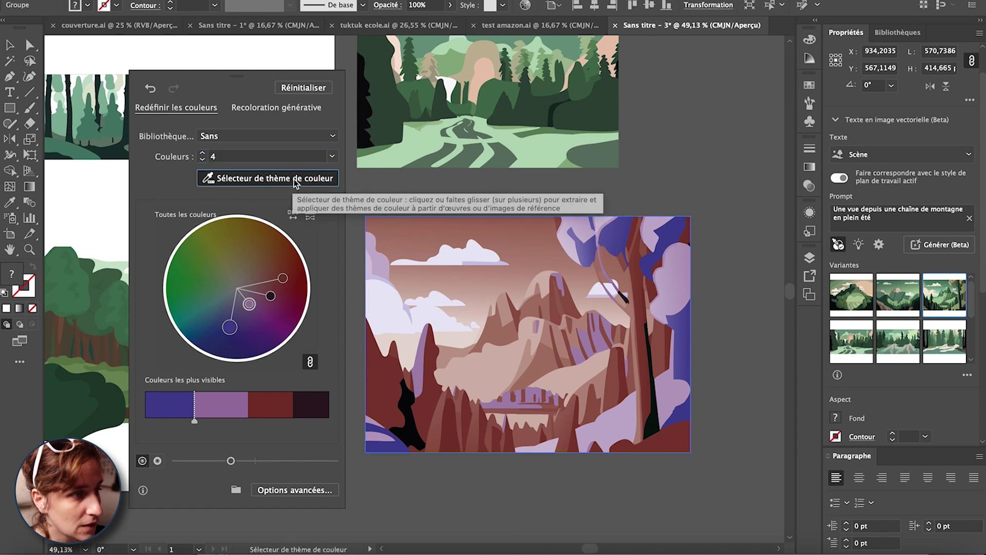
pyautogui.click(77, 291)
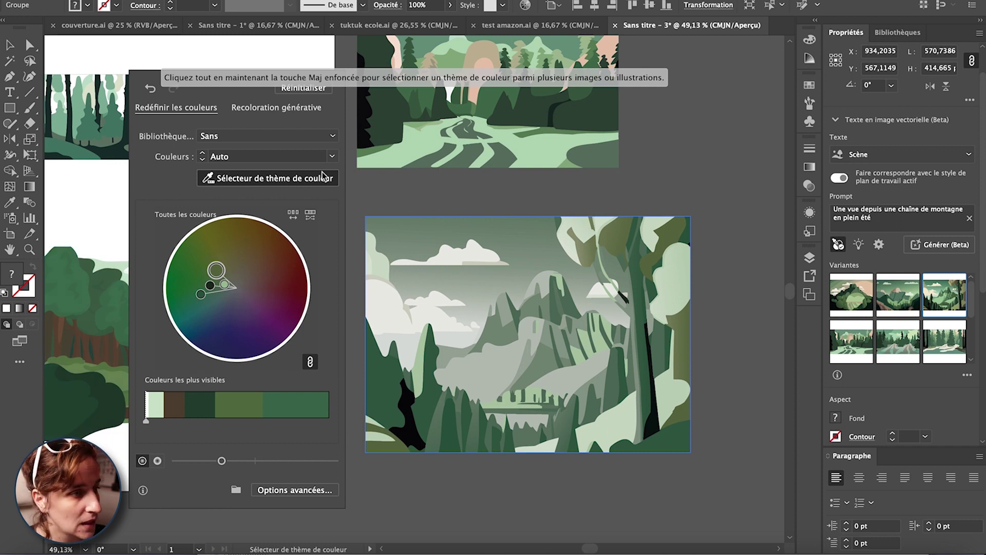
pyautogui.click(332, 156)
pyautogui.click(335, 225)
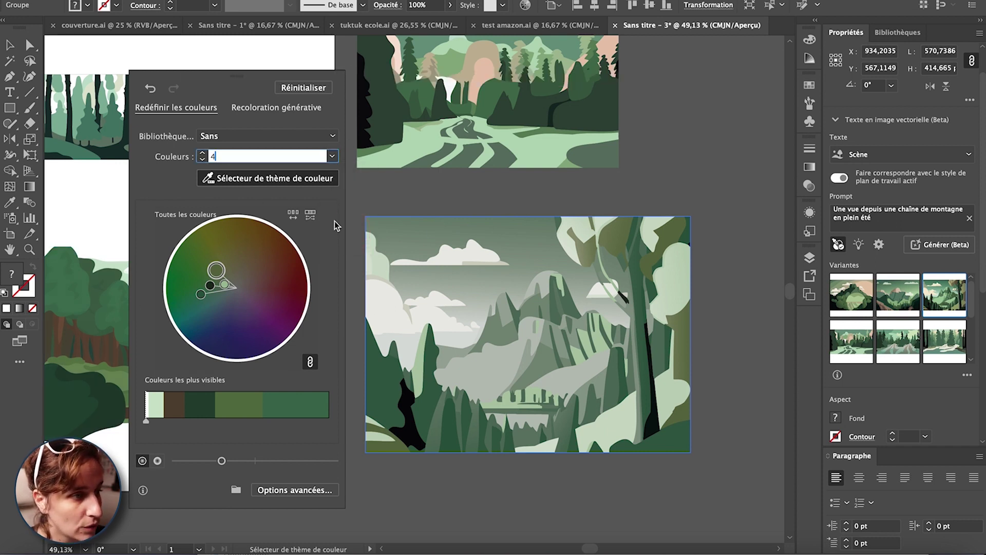
pyautogui.click(333, 156)
pyautogui.click(344, 172)
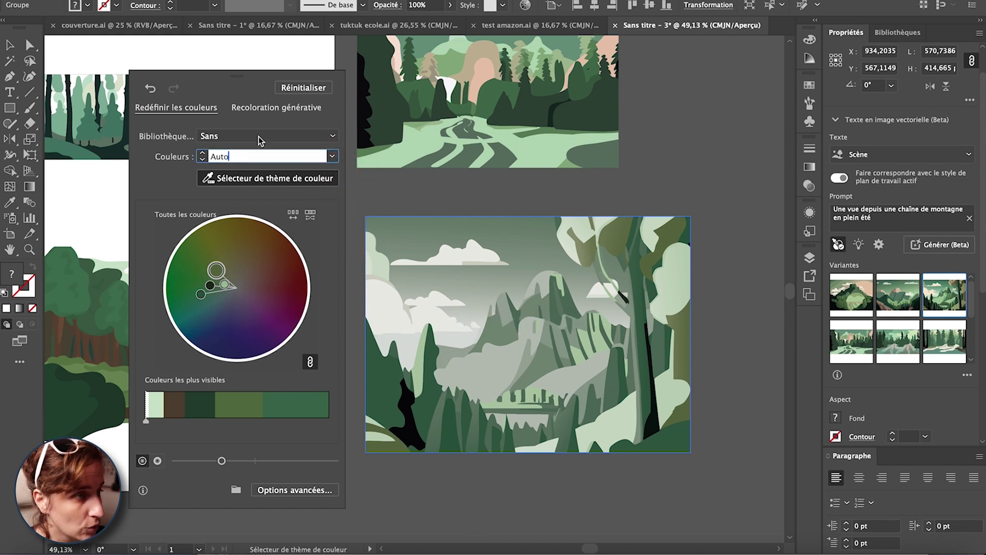
# - Generate winter recolors with the prompt "ambiance d'hiver en pleine tempête de neige", then reset the scene's colors and generate them again
pyautogui.click(277, 108)
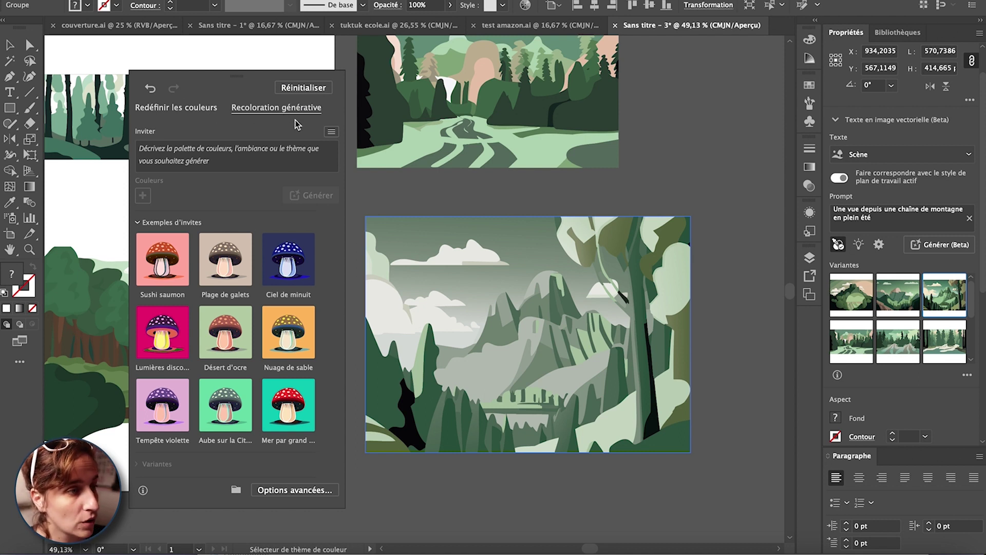
pyautogui.click(222, 152)
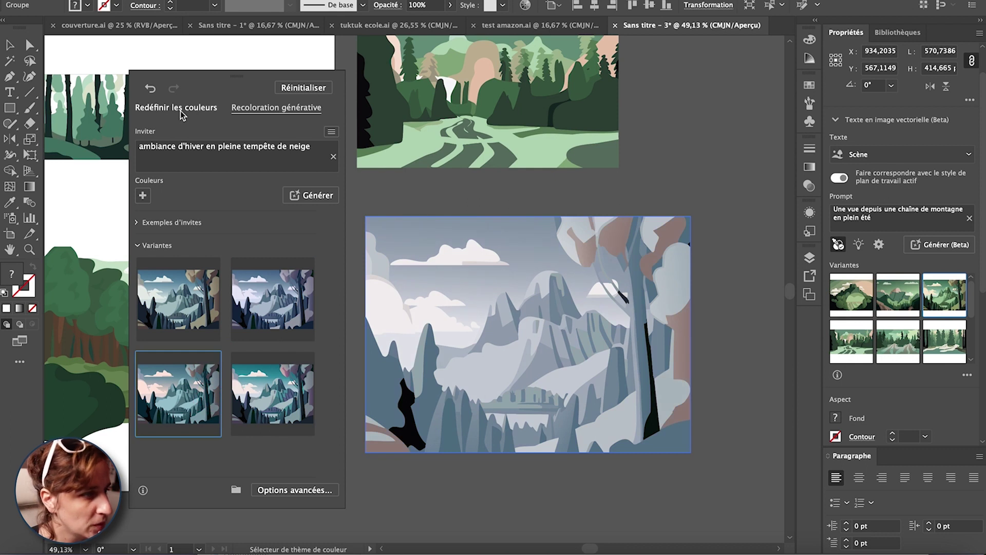
pyautogui.click(201, 110)
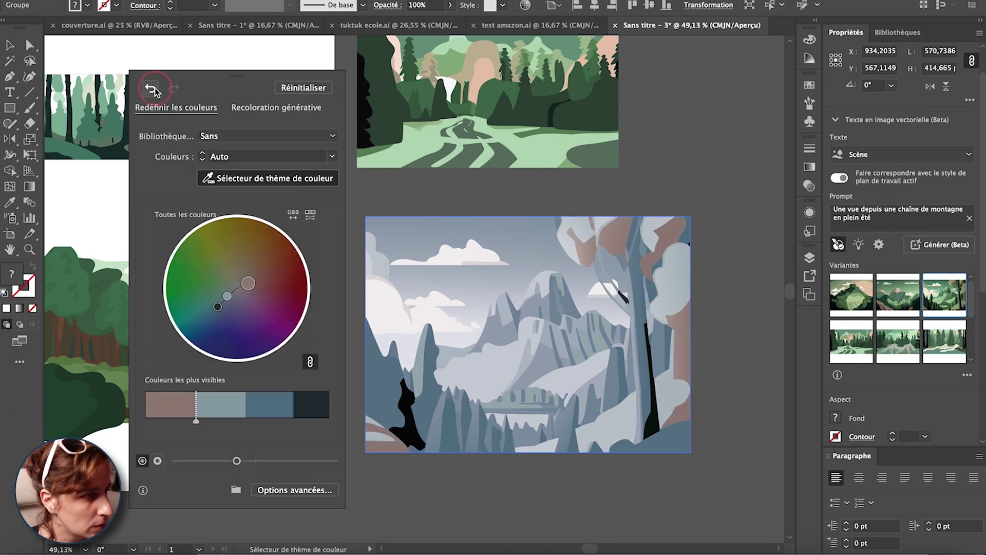
pyautogui.click(303, 88)
pyautogui.click(289, 108)
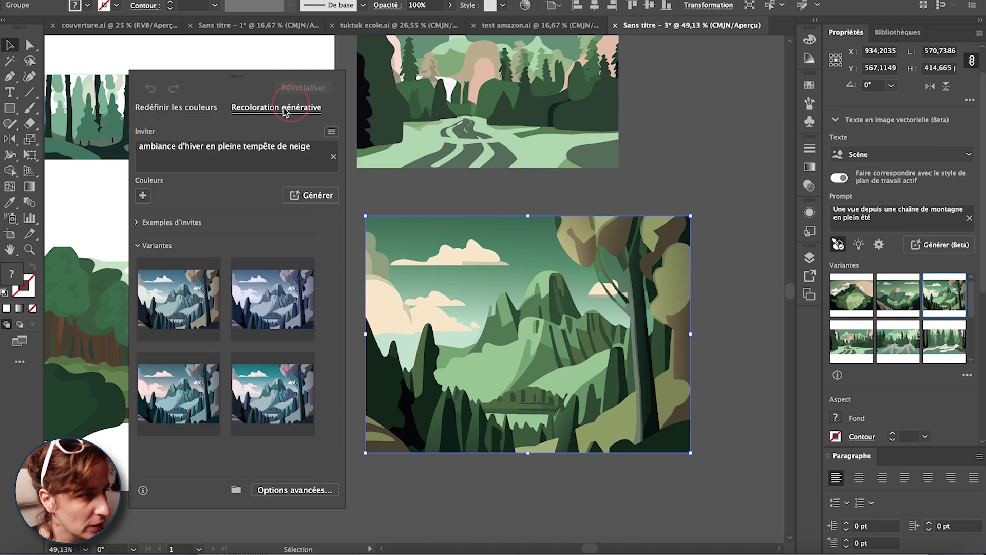
pyautogui.click(314, 196)
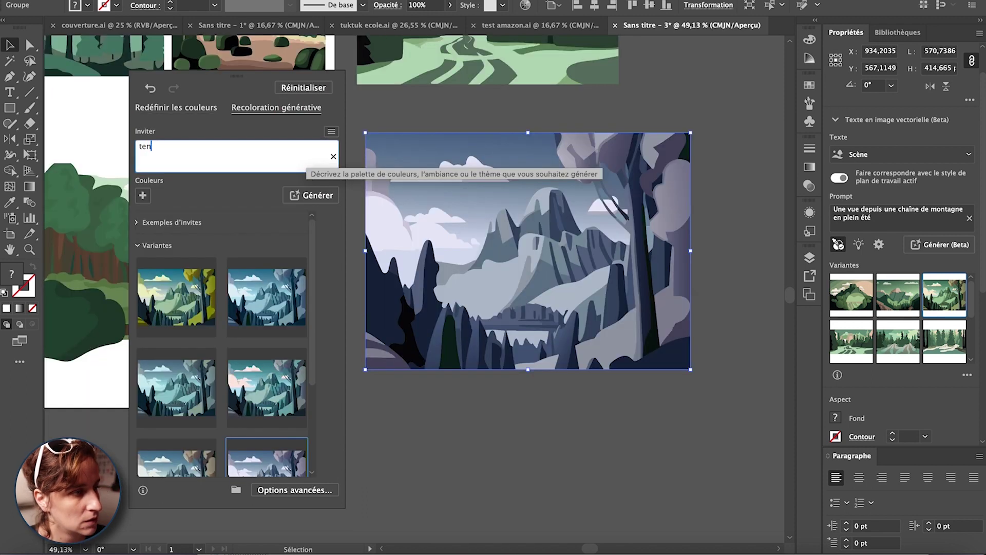
# - Generate recolors of the mountain scene with the prompt "teintes automnale" and apply the first variant
pyautogui.press('BackSpace')
pyautogui.write('intes ')
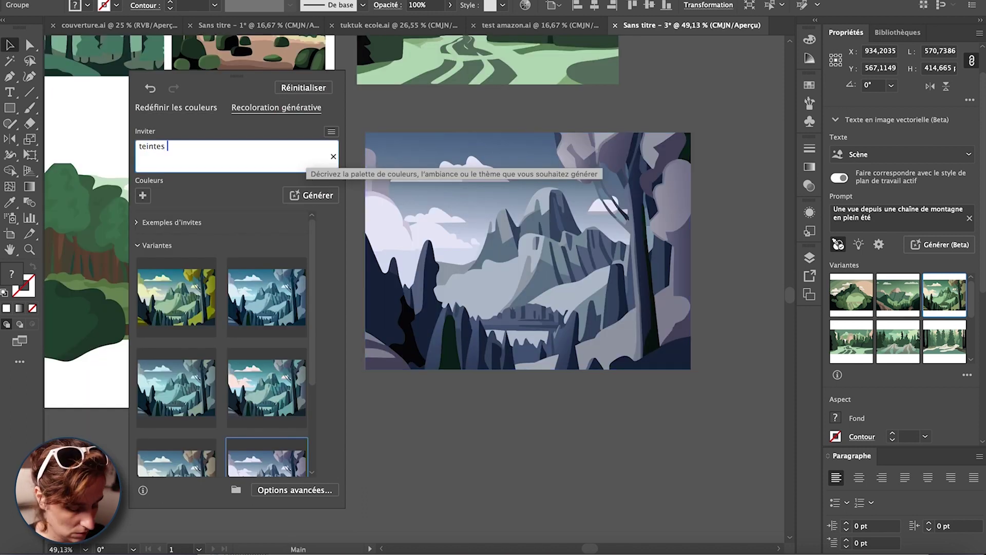
pyautogui.write('automna')
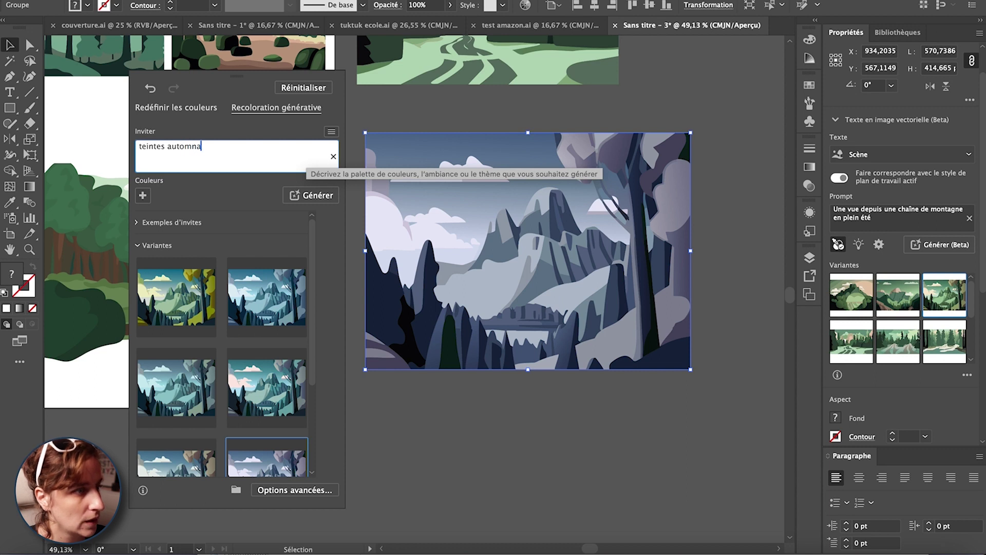
pyautogui.write('le')
pyautogui.press('Return')
pyautogui.click(174, 323)
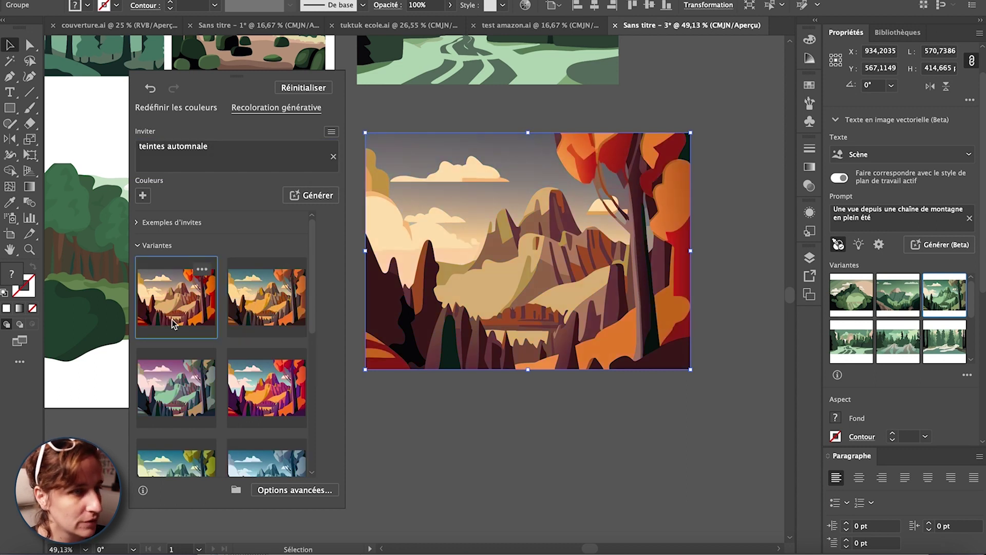
pyautogui.click(502, 424)
# - Set the vector generation detail level to 5 and regenerate the selected mountain scene from its existing prompt
pyautogui.moveTo(740, 347); pyautogui.dragTo(606, 378)
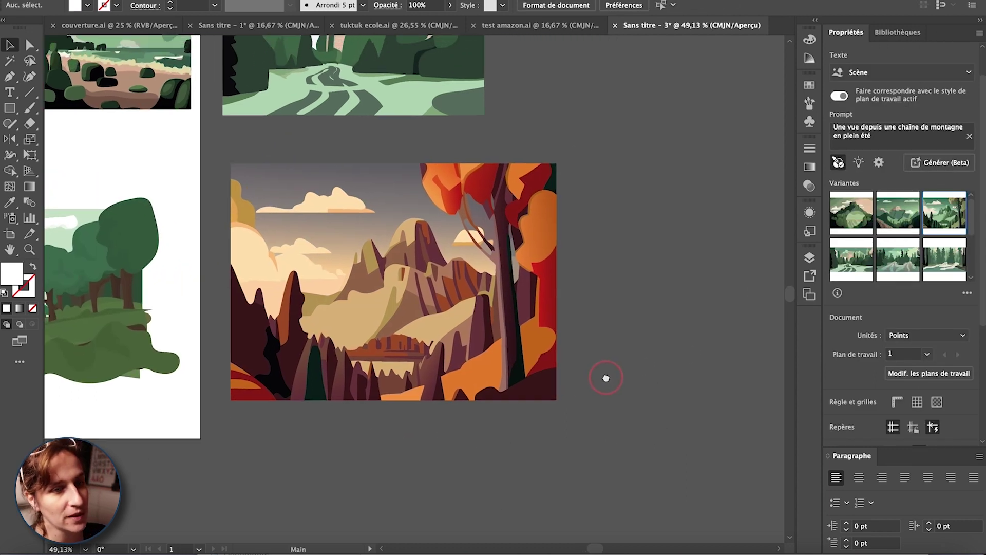
pyautogui.scroll(-3, 429, 392)
pyautogui.scroll(4, 429, 388)
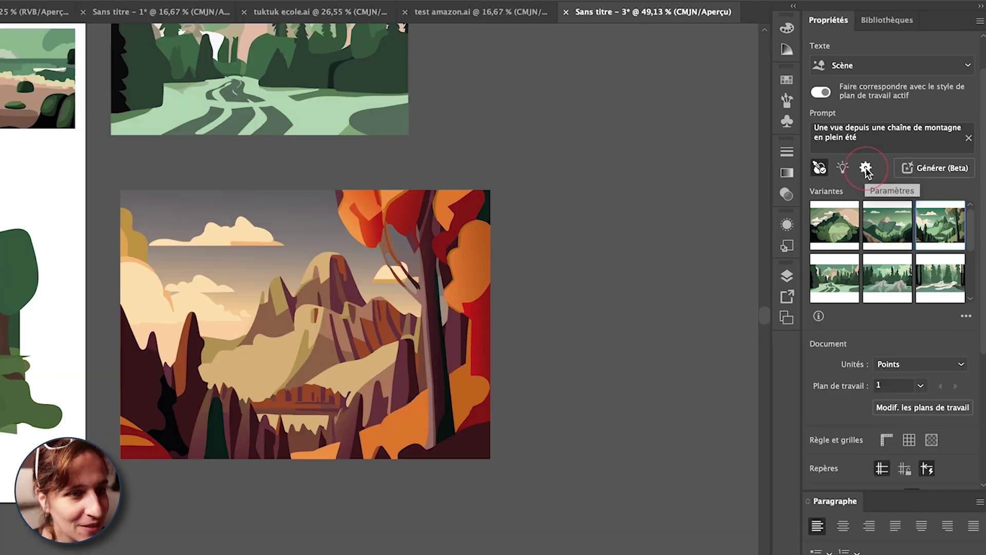
pyautogui.click(879, 163)
pyautogui.click(820, 208)
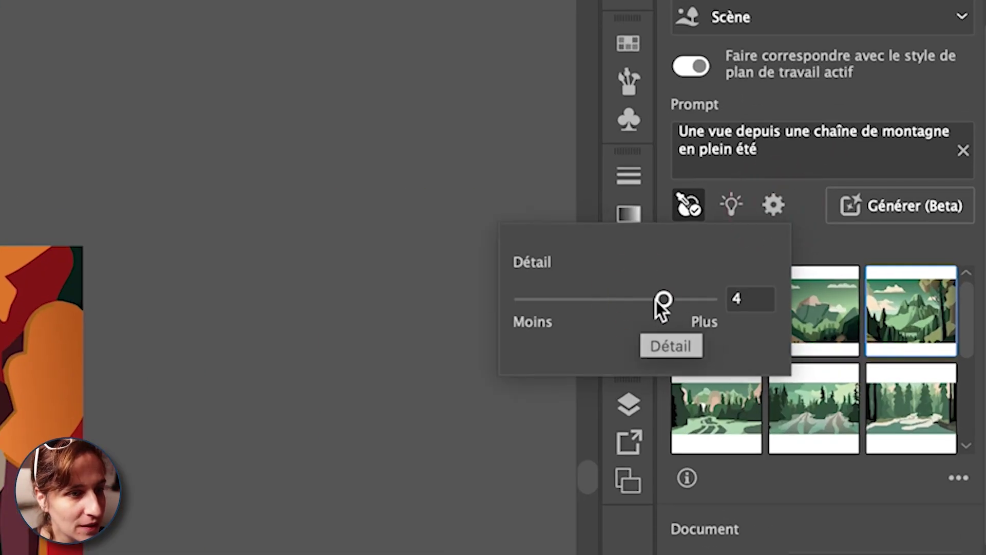
pyautogui.click(71, 406)
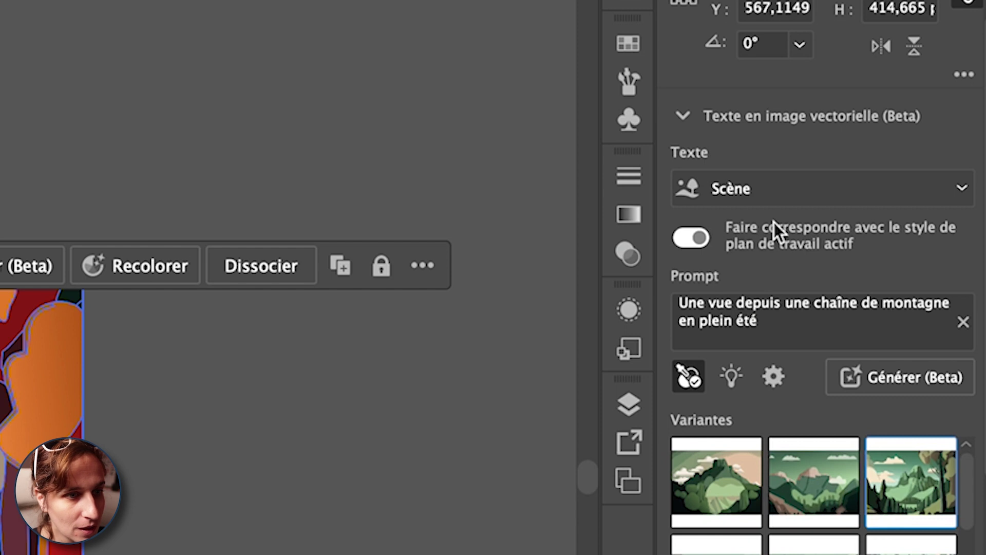
pyautogui.click(774, 377)
pyautogui.moveTo(676, 470); pyautogui.dragTo(760, 486)
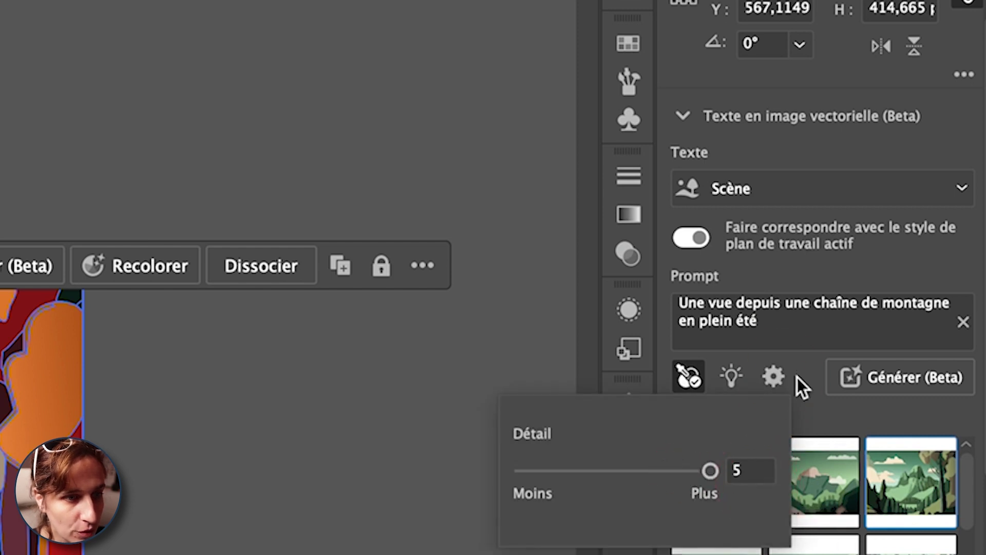
pyautogui.click(891, 377)
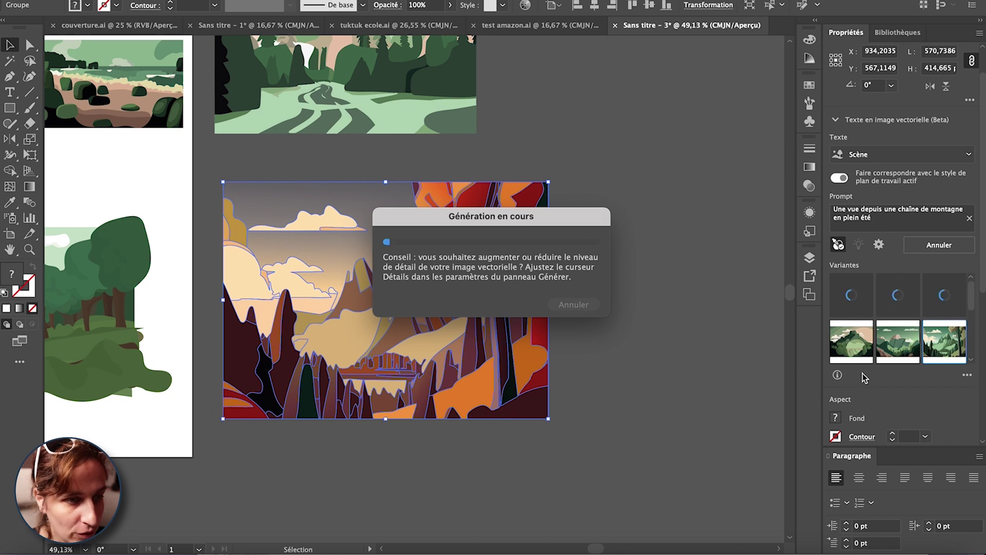
# - Try several variants on the mountain scene, ending with the second of the newly generated ones
pyautogui.click(630, 315)
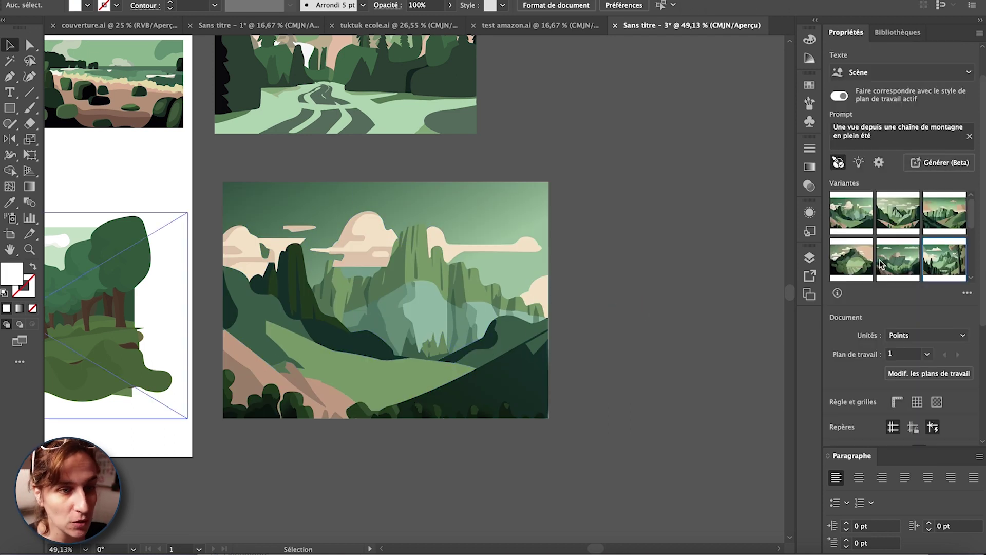
pyautogui.click(897, 260)
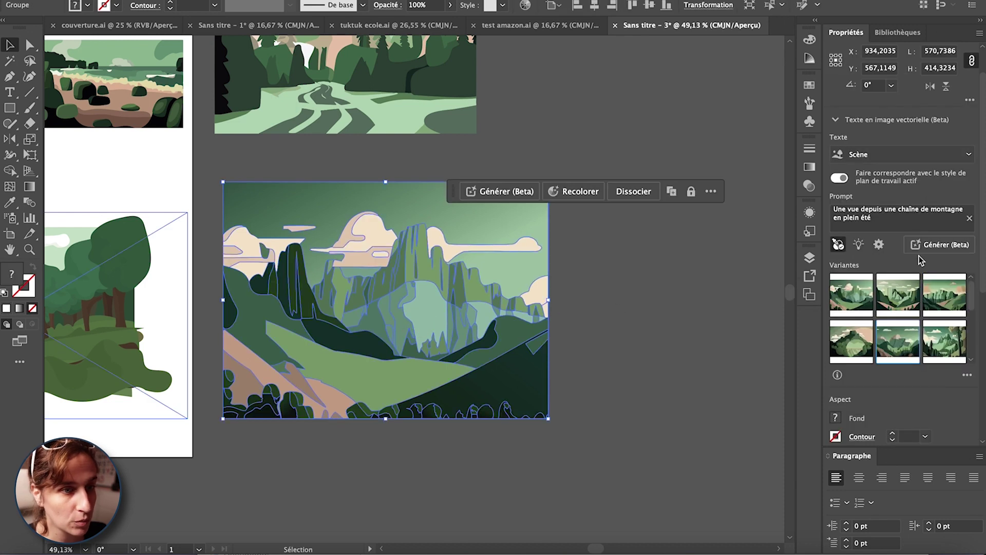
pyautogui.click(898, 341)
pyautogui.click(851, 336)
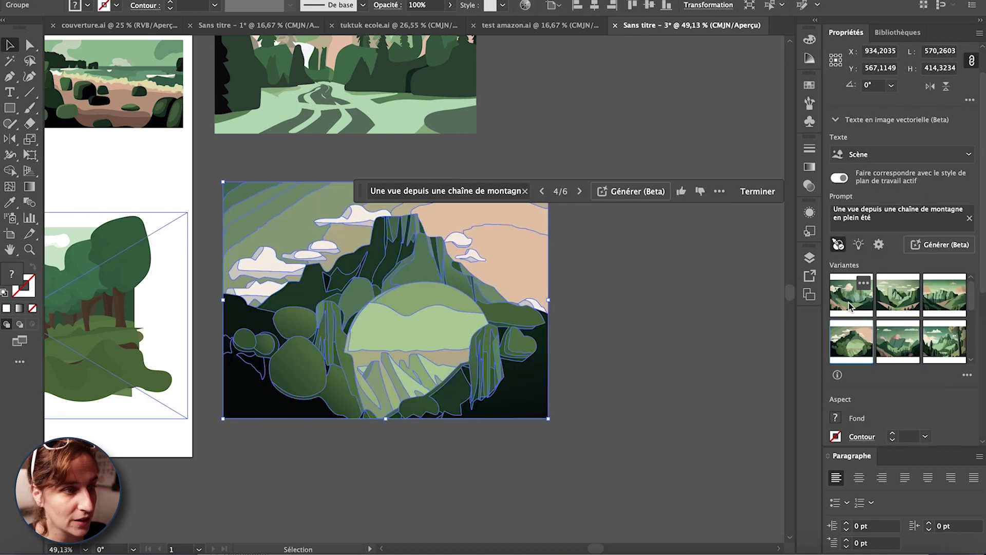
pyautogui.click(850, 298)
pyautogui.click(898, 293)
pyautogui.click(671, 372)
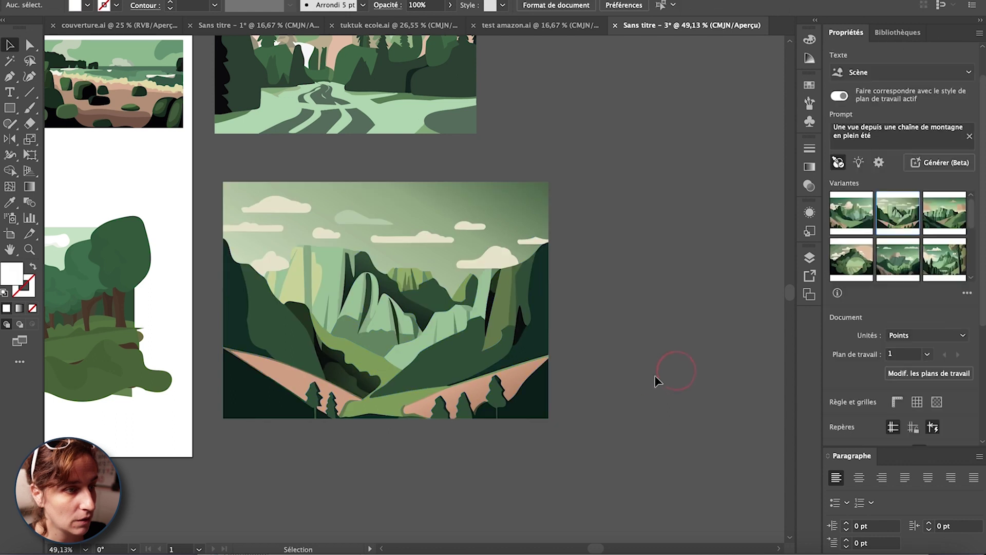
# - Apply the third new variant, with a pale peak behind green cliffs, to the mountain scene
pyautogui.moveTo(609, 334); pyautogui.dragTo(577, 356)
pyautogui.click(478, 362)
pyautogui.click(938, 290)
pyautogui.click(640, 327)
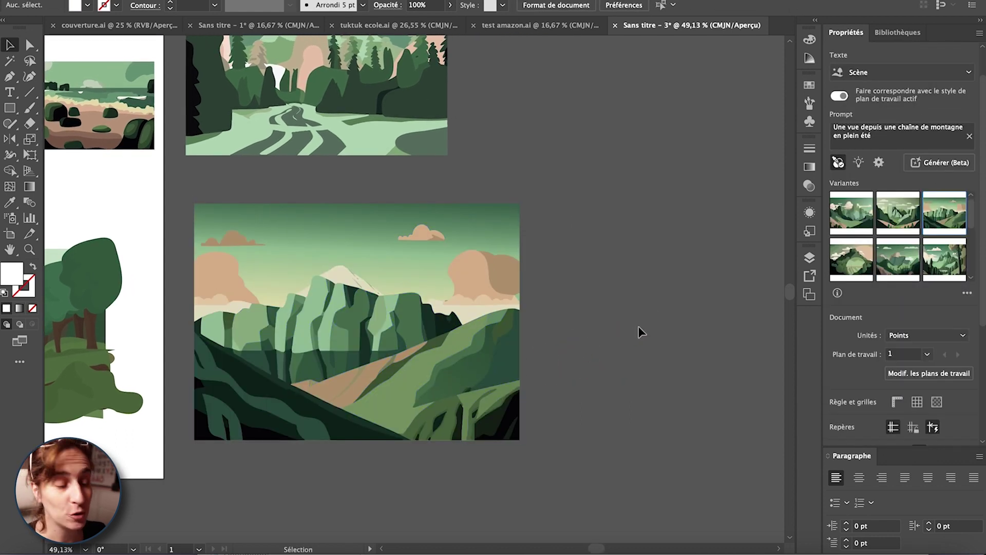
pyautogui.click(512, 328)
pyautogui.click(588, 323)
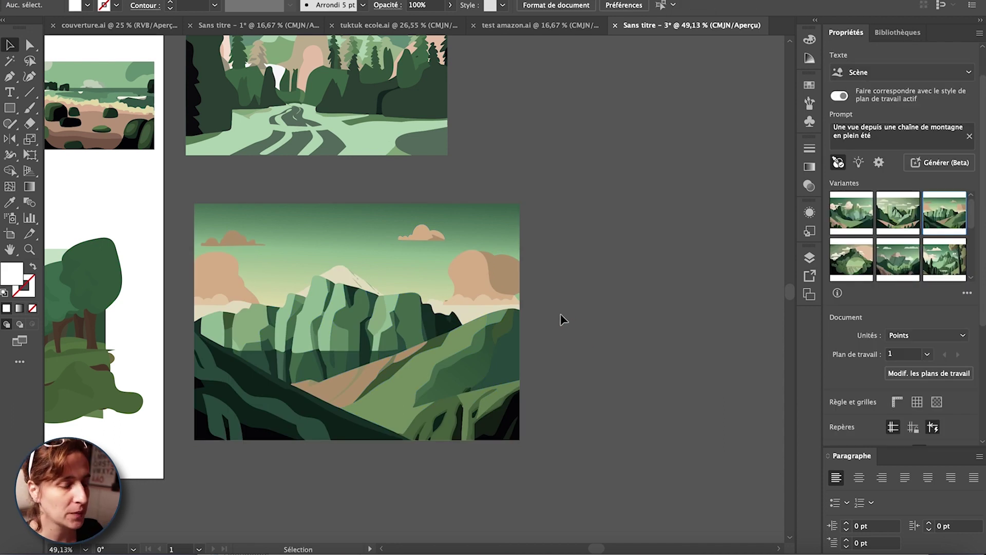
# - Ungroup the generated mountain scene and check its editable paths by selecting a dark rock shape beside the cliffs
pyautogui.scroll(-1, 725, 323)
pyautogui.moveTo(554, 269); pyautogui.dragTo(724, 310)
pyautogui.moveTo(720, 165)
pyautogui.mouseDown()
pyautogui.moveTo(635, 205)
pyautogui.moveTo(558, 219)
pyautogui.mouseUp()
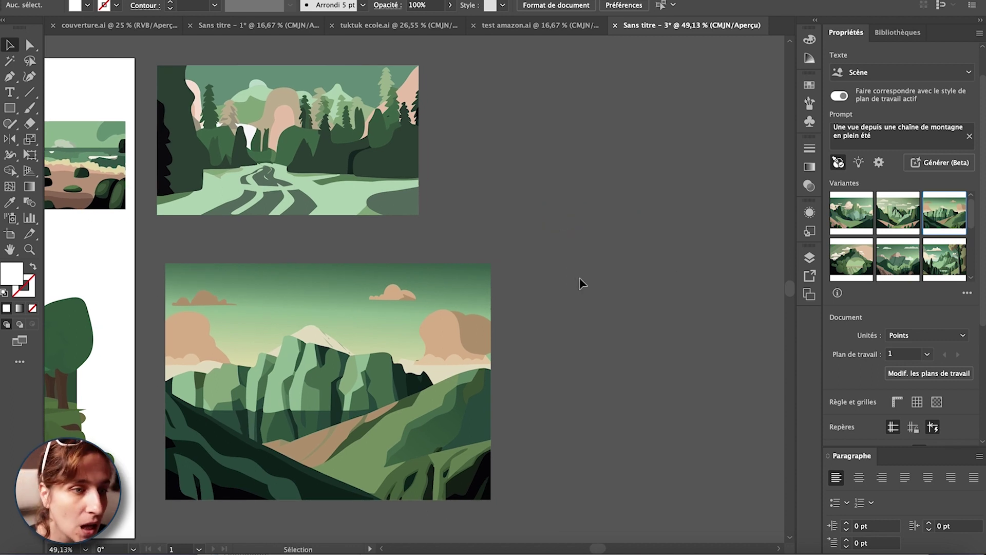
pyautogui.click(457, 362)
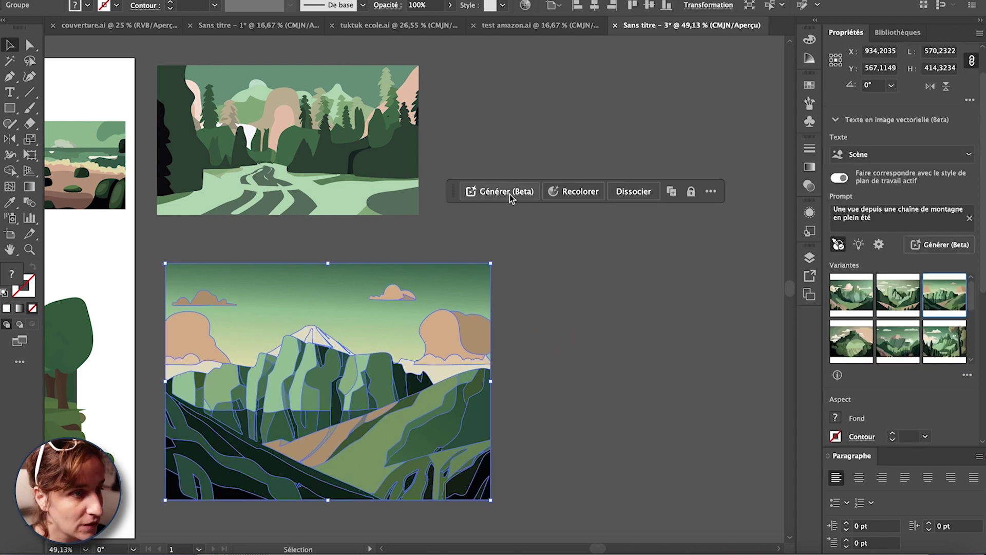
pyautogui.click(622, 195)
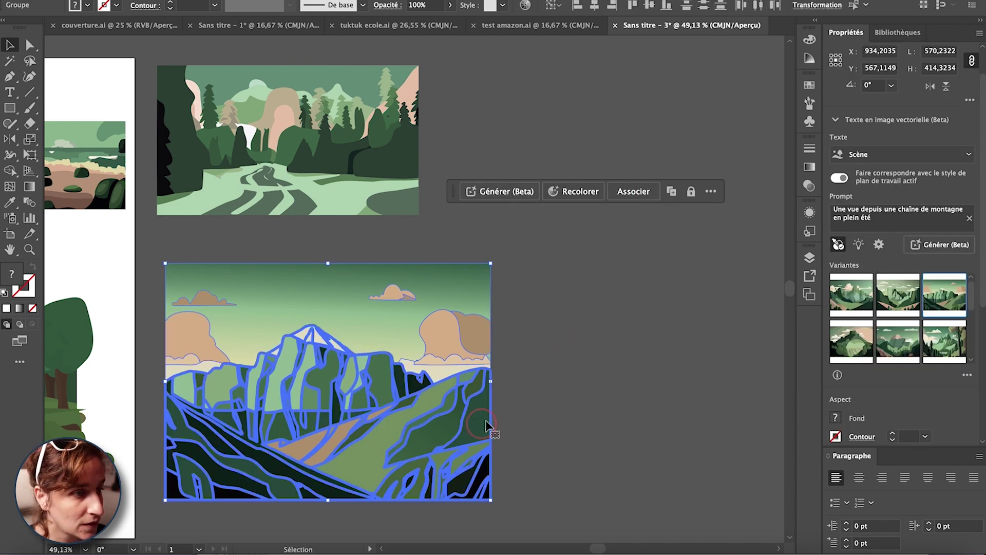
pyautogui.click(550, 370)
pyautogui.press('a')
pyautogui.click(489, 345)
pyautogui.press('v')
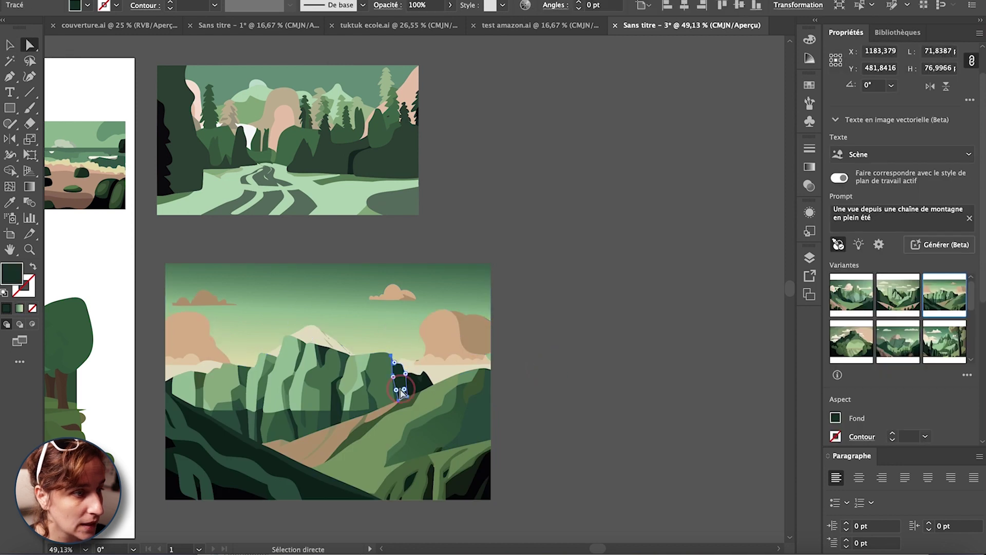
pyautogui.hotkey('ctrl', 'z')
pyautogui.click(633, 191)
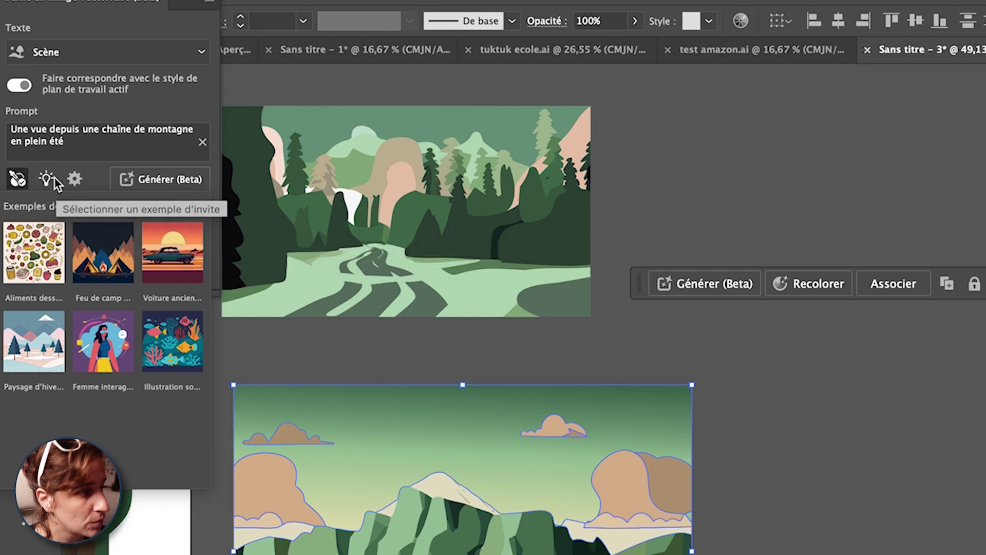
# - Generate a scene from the sample prompt about a vintage car on a desert road at sunset, and apply its second variant
pyautogui.click(159, 248)
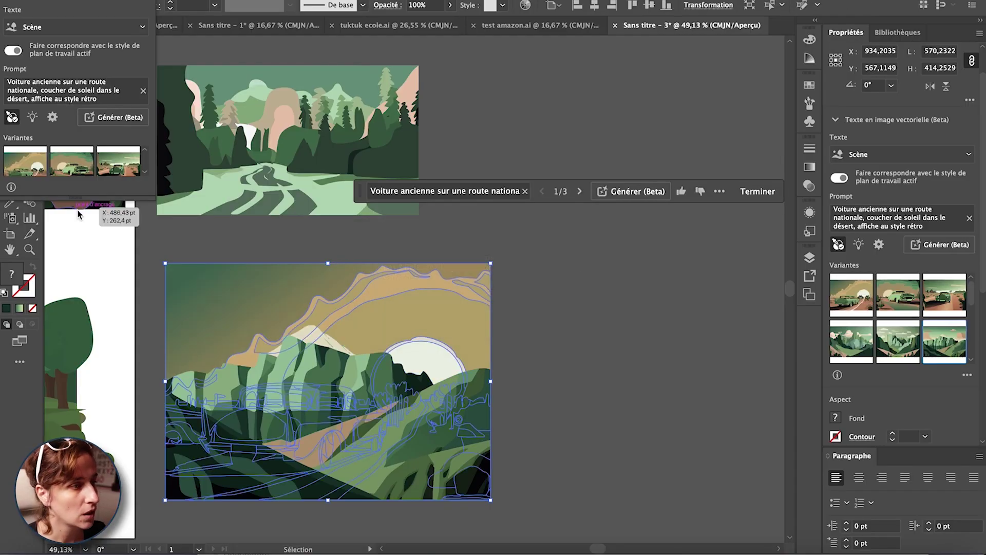
pyautogui.click(545, 388)
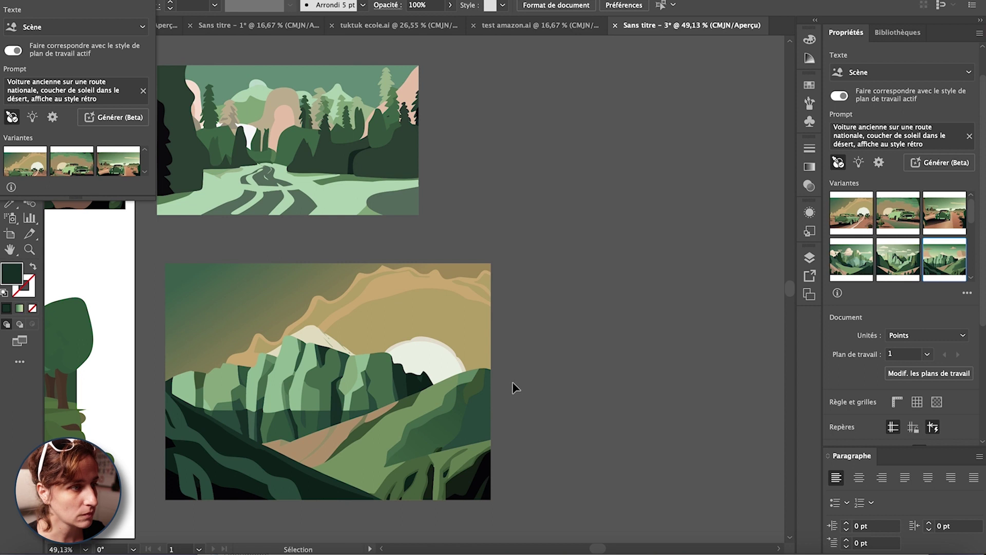
pyautogui.scroll(2, 68, 170)
pyautogui.click(66, 164)
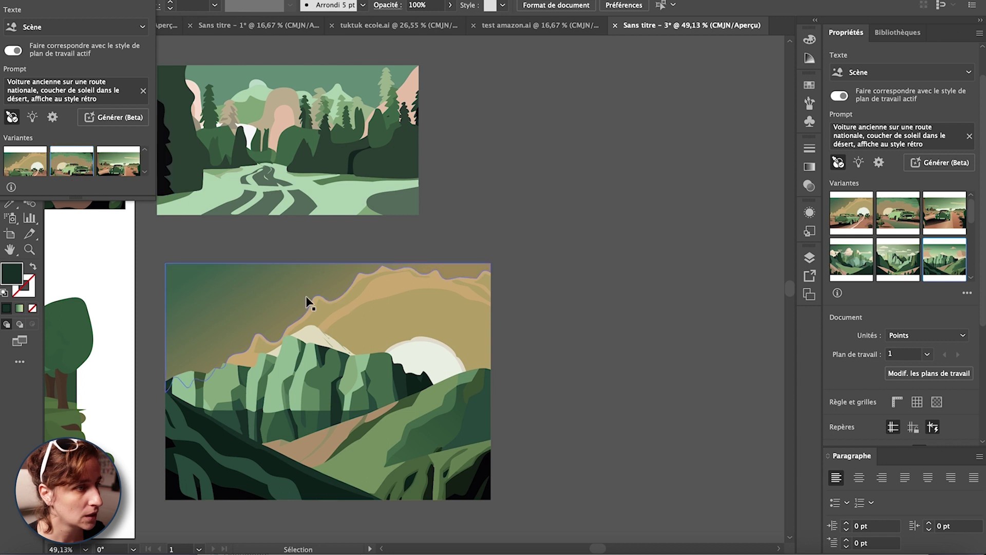
pyautogui.click(347, 337)
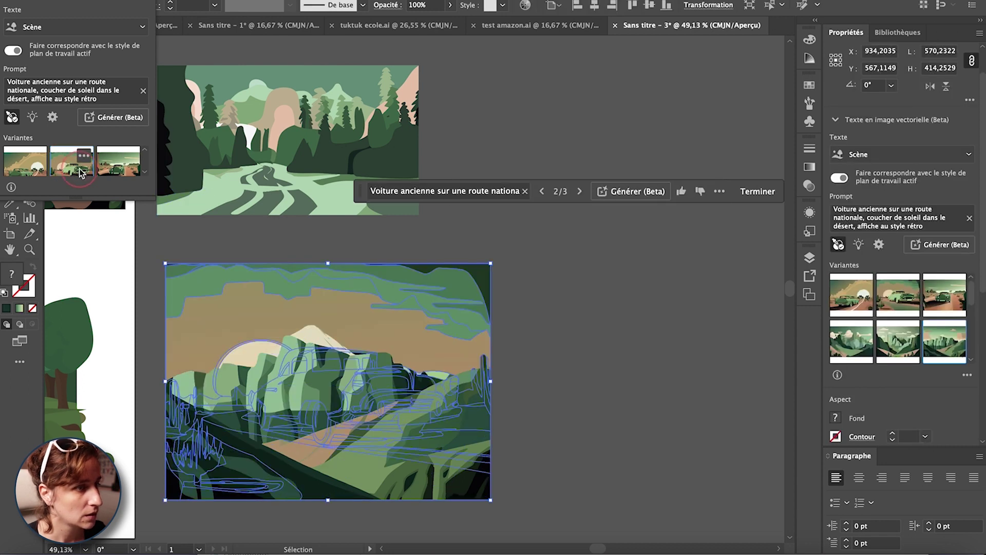
# - Move the ungrouped mountains to the right, clear of the vintage car scene
pyautogui.click(621, 369)
pyautogui.moveTo(474, 368); pyautogui.dragTo(673, 362)
pyautogui.click(638, 269)
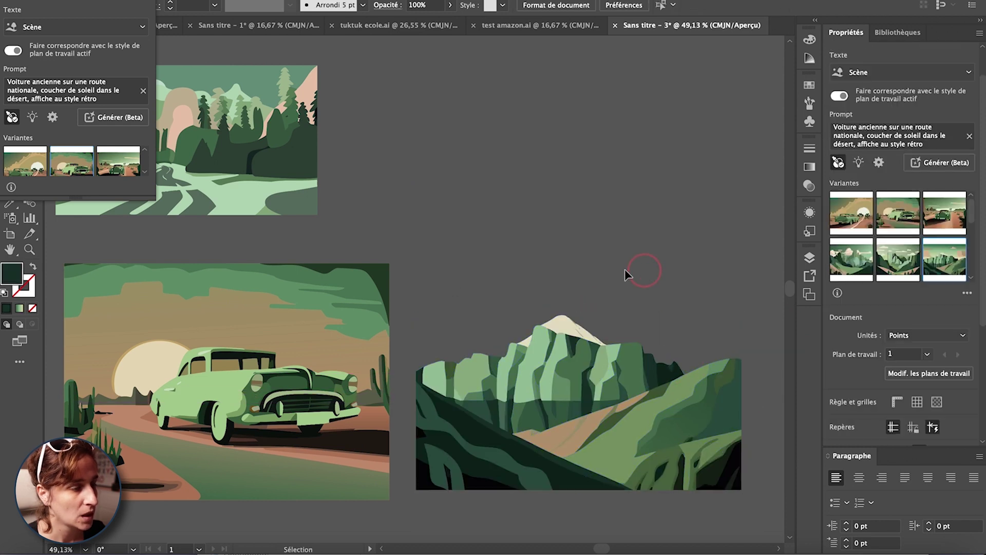
# - Set the generation type to Sujet and draw a rectangle about 491 by 246 pt above the mountain scene
pyautogui.hscroll(-2, 639, 269)
pyautogui.click(77, 28)
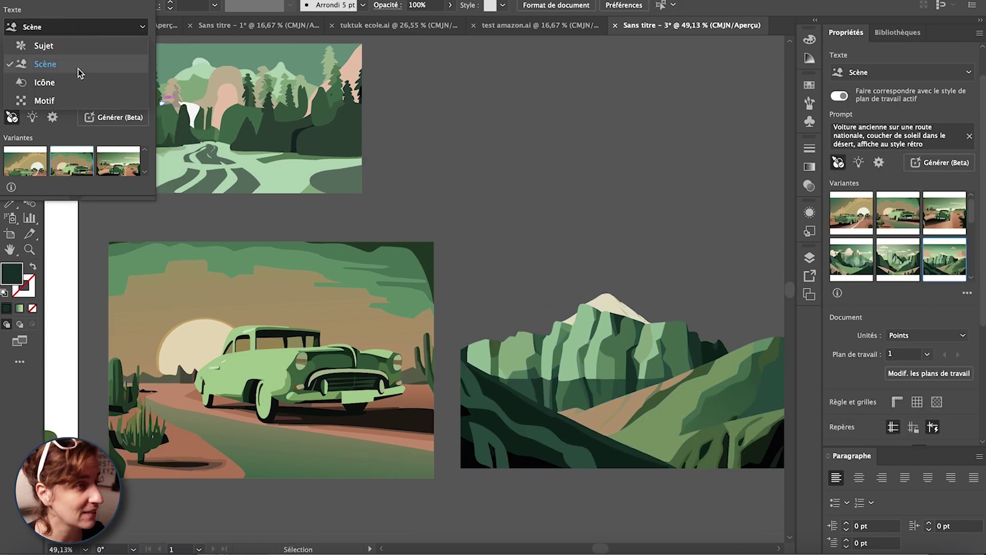
pyautogui.click(74, 47)
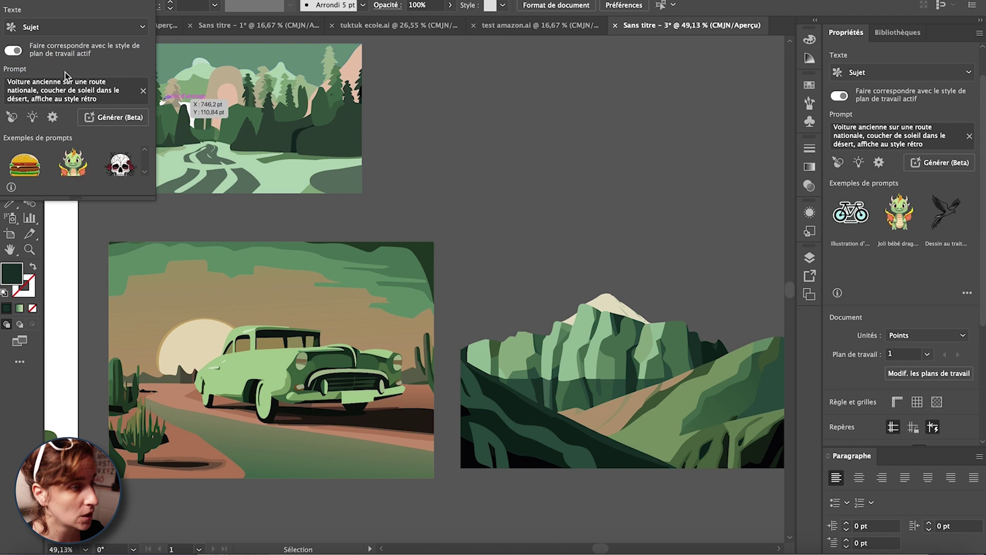
pyautogui.moveTo(92, 2); pyautogui.dragTo(307, 62)
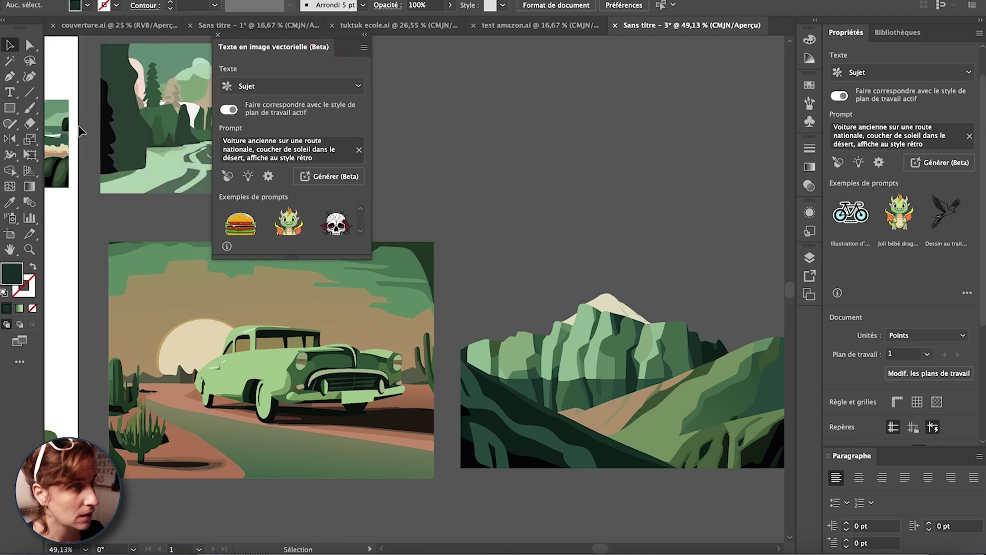
pyautogui.press('m')
pyautogui.moveTo(469, 79); pyautogui.dragTo(750, 219)
# - Replace the prompt with "Chaussure de sport dans un sac à dos, style affiche retro" and generate the subject
pyautogui.doubleClick(268, 149)
pyautogui.tripleClick(268, 149)
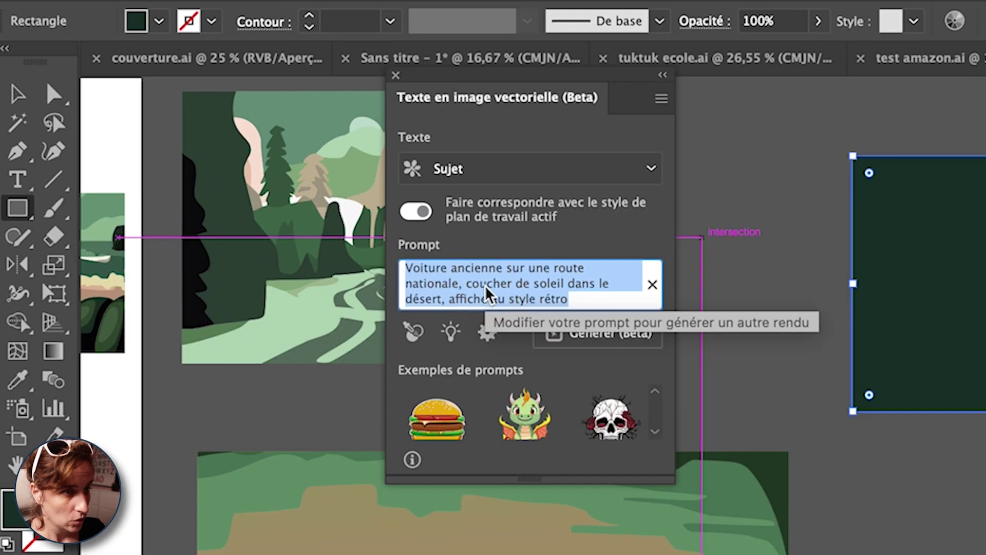
pyautogui.write('Chauss')
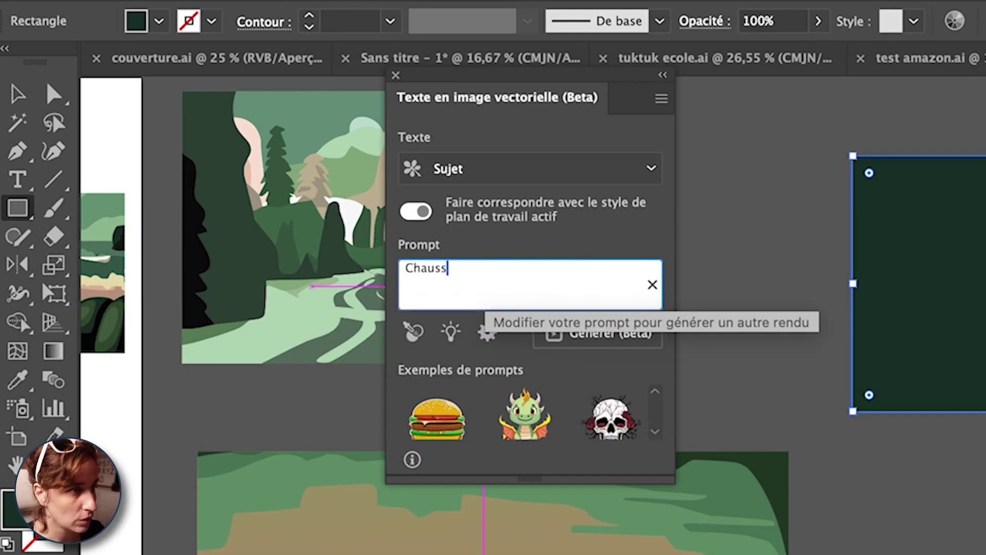
pyautogui.write('ure de sport dans un')
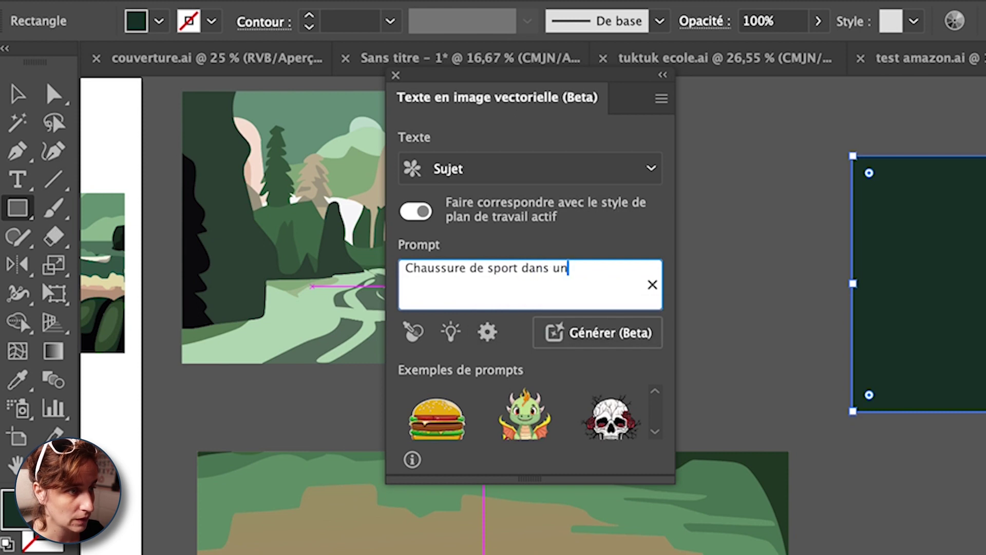
pyautogui.write(' sac à dos')
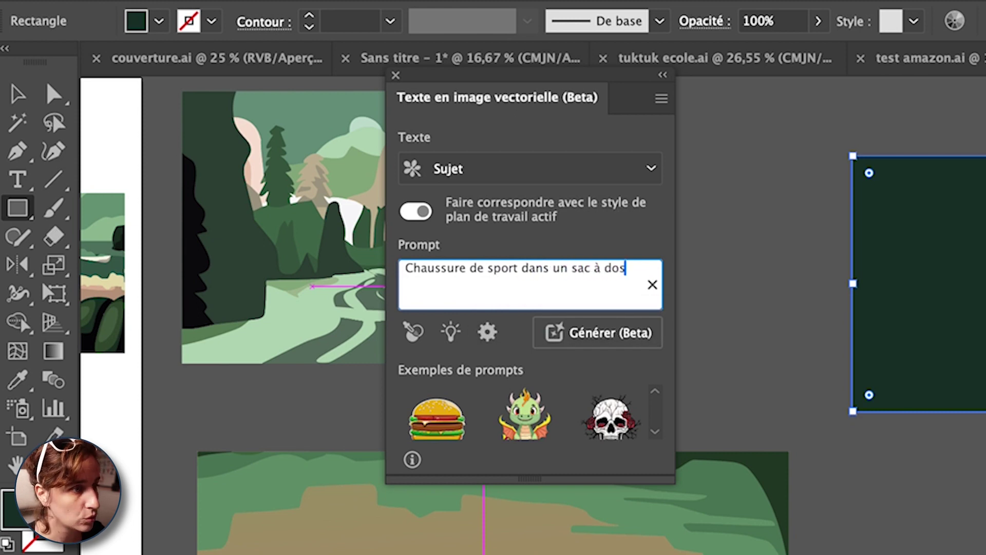
pyautogui.write(', style ')
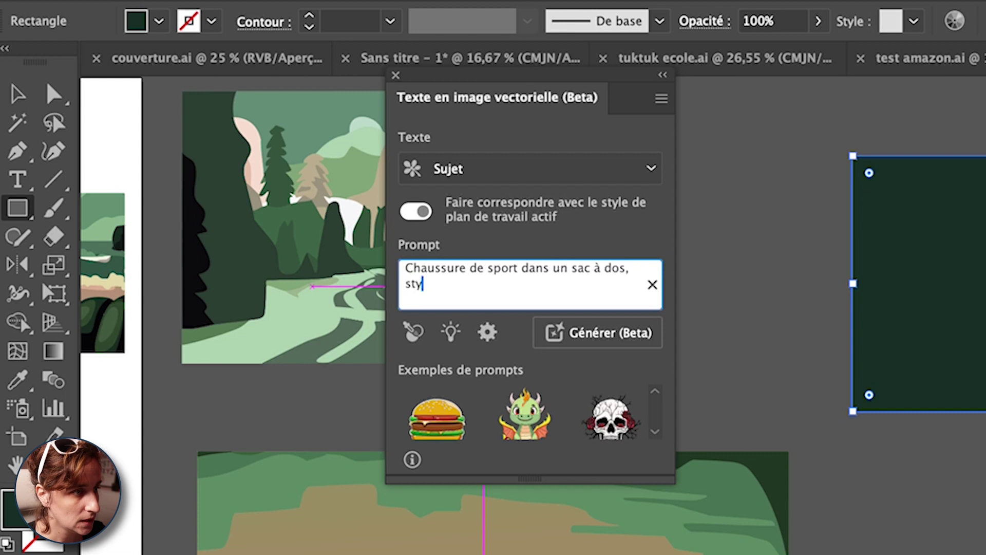
pyautogui.write('affiche retro')
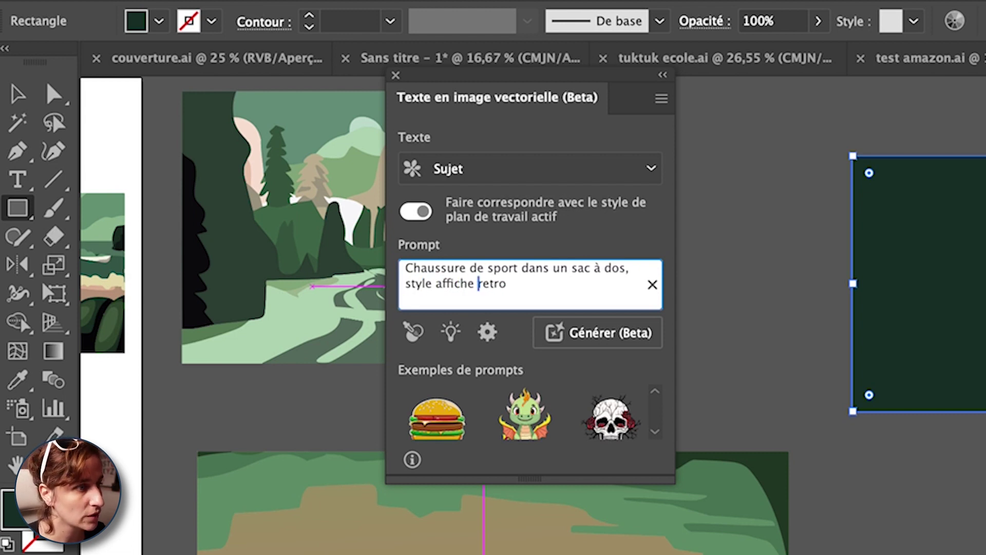
pyautogui.click(585, 333)
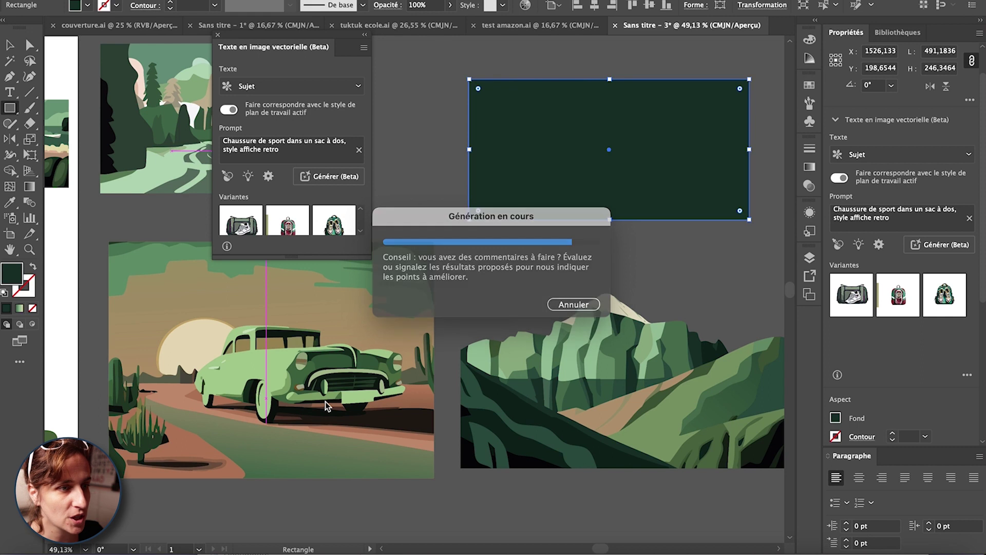
# - Apply the third variant, a green backpack with a pair of sneakers, and deselect the artwork
pyautogui.press('v')
pyautogui.click(729, 144)
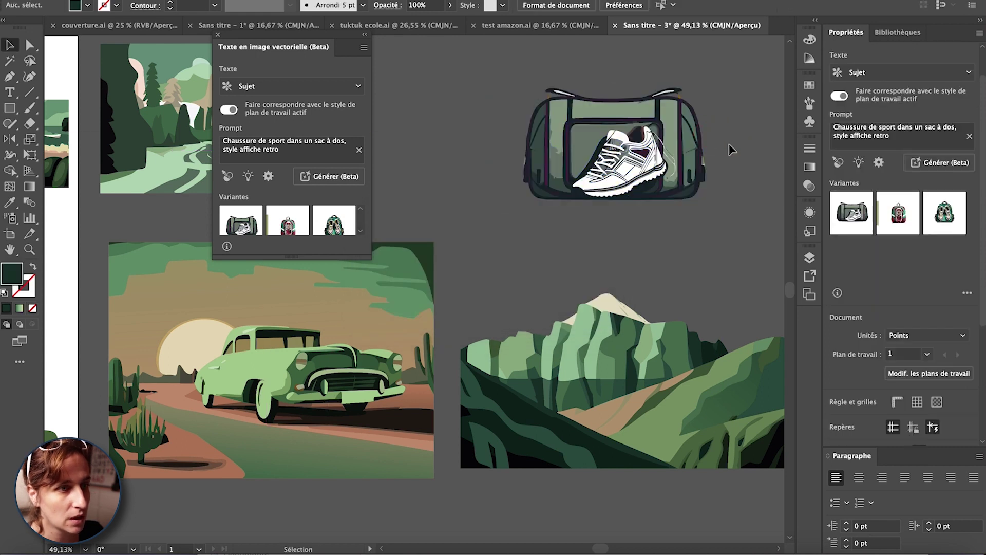
pyautogui.click(332, 226)
pyautogui.click(621, 331)
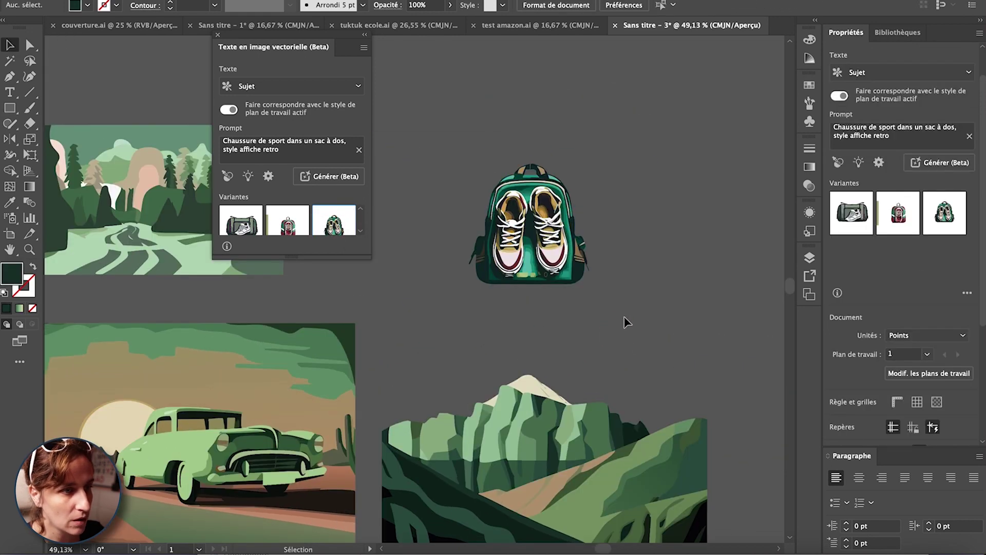
# - Copy the prompt text and draw a rectangle about 488 by 227 pt beside the green backpack
pyautogui.doubleClick(272, 149)
pyautogui.tripleClick(303, 151)
pyautogui.press('super+c')
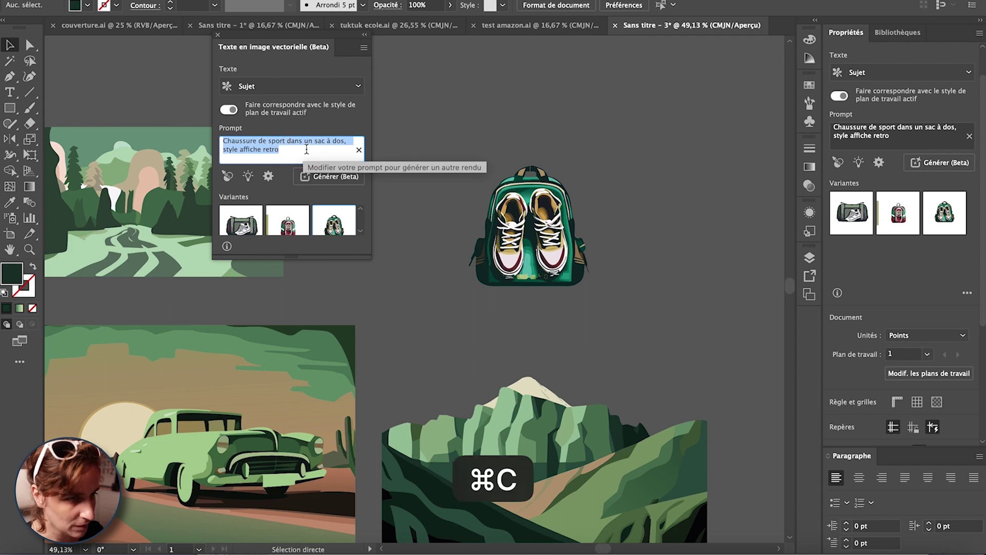
pyautogui.click(9, 108)
pyautogui.moveTo(640, 164)
pyautogui.mouseDown()
pyautogui.moveTo(682, 213)
pyautogui.moveTo(784, 292)
pyautogui.moveTo(705, 293)
pyautogui.moveTo(452, 100)
pyautogui.moveTo(467, 99)
pyautogui.mouseUp()
# - Bring the brown mammoth illustration into the document as a linked file above the new rectangle
pyautogui.press('super+Tab')
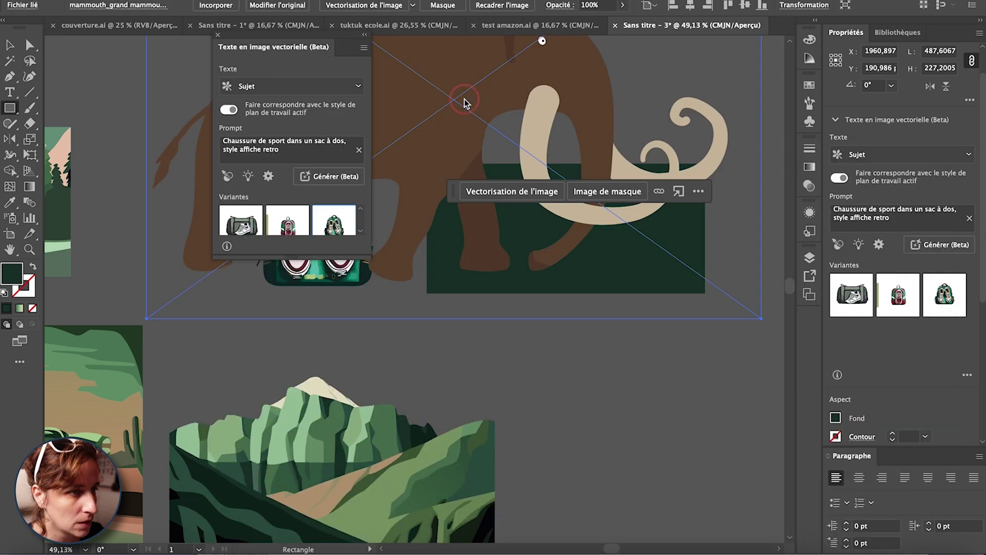
pyautogui.press('super+minus')
pyautogui.press('super+minus')
# - Start a generation for the rectangle using the prompt "Chaussure de sport dans un sac à dos, style affiche retro"
pyautogui.click(468, 285)
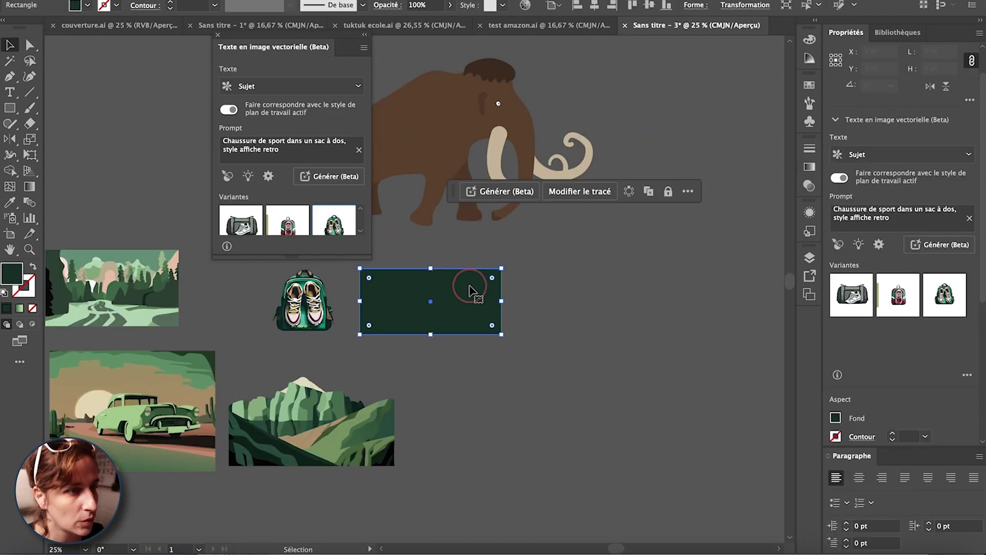
pyautogui.tripleClick(246, 146)
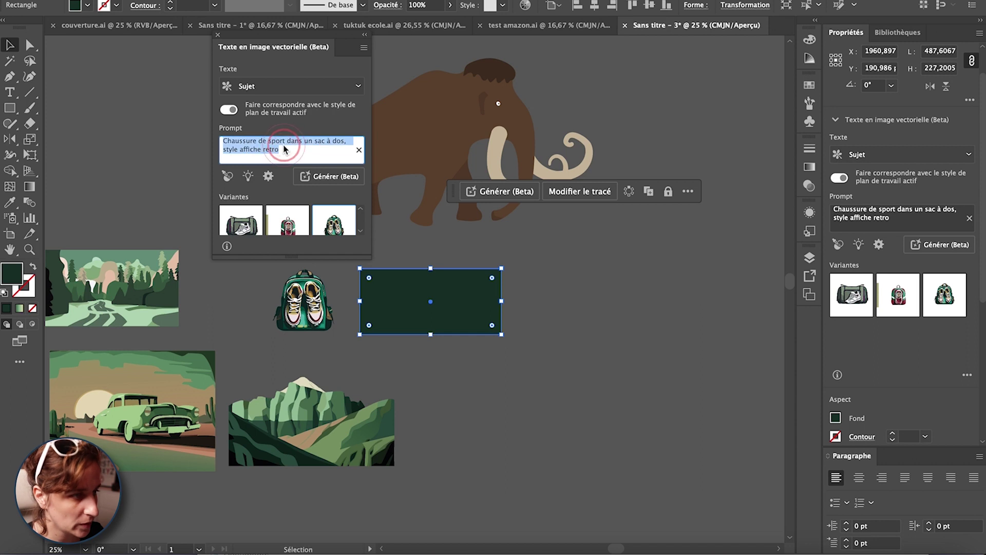
pyautogui.press('super+c')
pyautogui.click(506, 192)
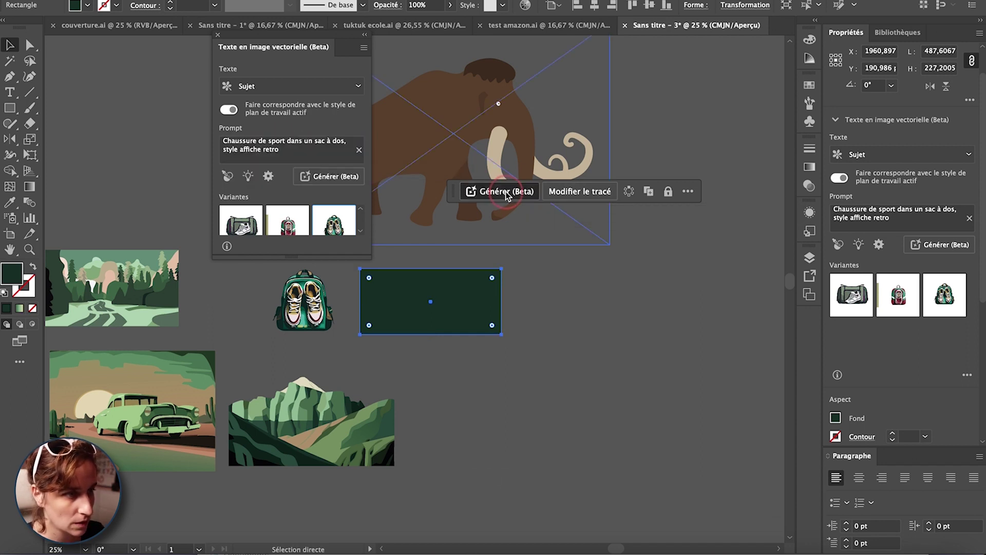
pyautogui.tripleClick(513, 195)
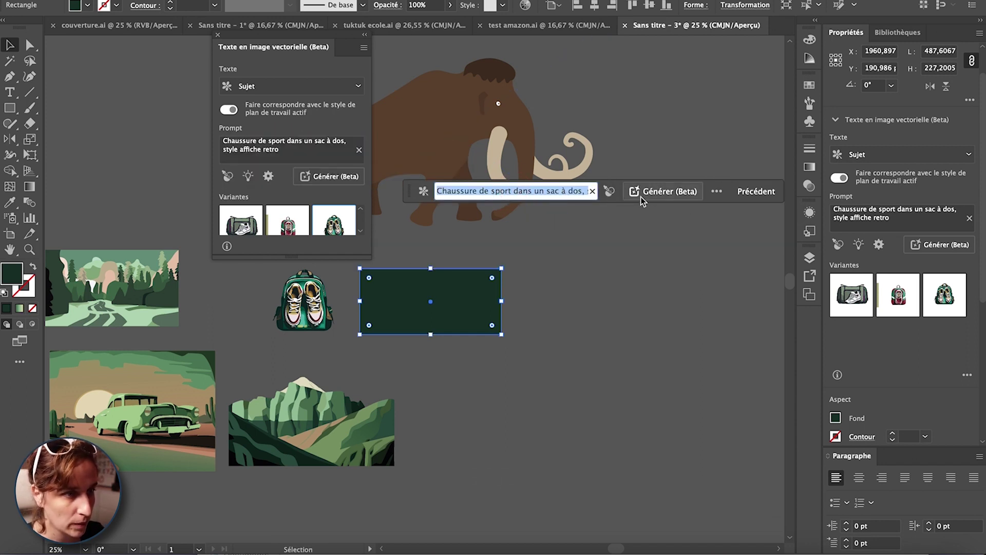
# - Sample the mammoth illustration as the style reference and generate the sneaker and backpack subject
pyautogui.click(609, 191)
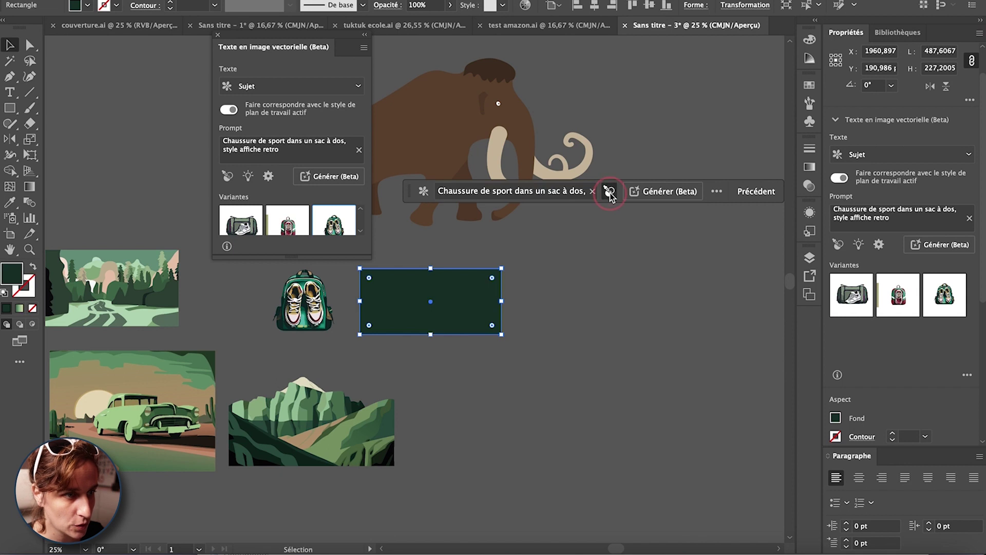
pyautogui.click(495, 126)
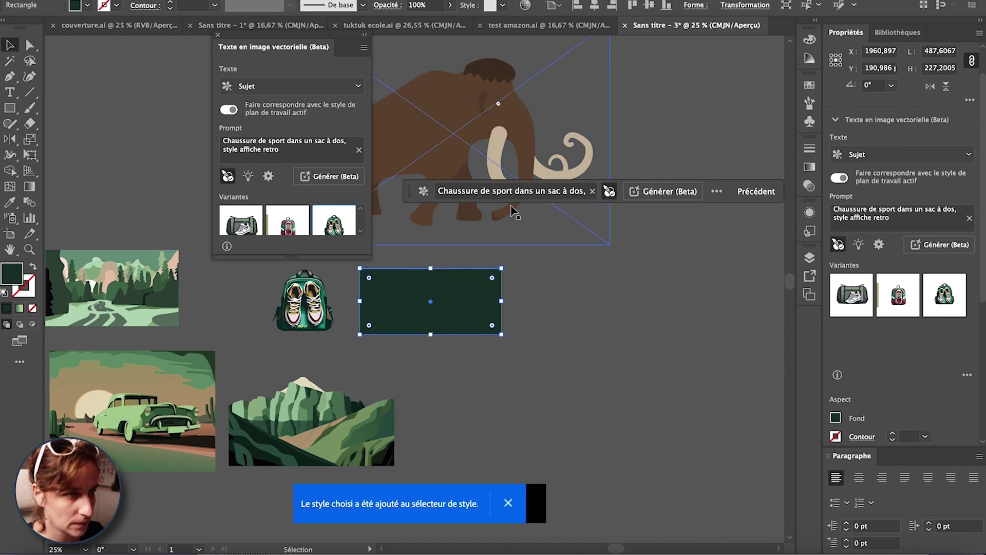
pyautogui.click(655, 194)
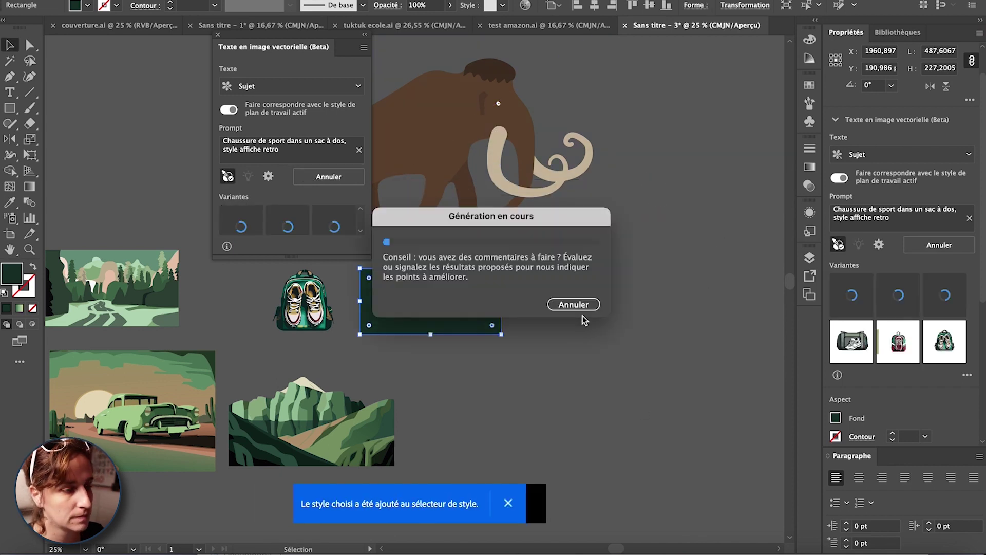
# - Apply the third new variant, a brown hiking boot in front of a backpack, to the generated artwork and deselect it
pyautogui.scroll(10, 440, 334)
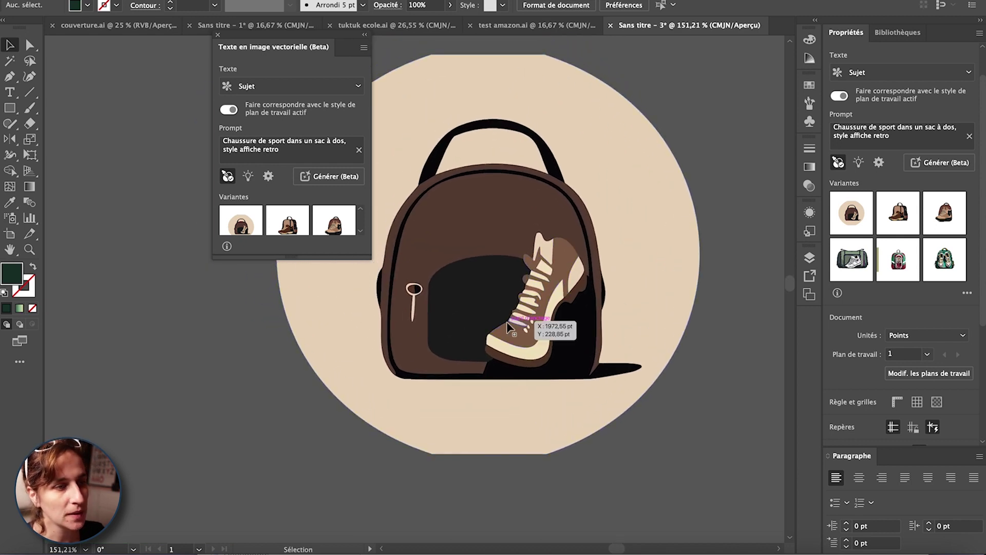
pyautogui.press('z')
pyautogui.keyDown('alt'); pyautogui.click(519, 296); pyautogui.keyUp('alt')
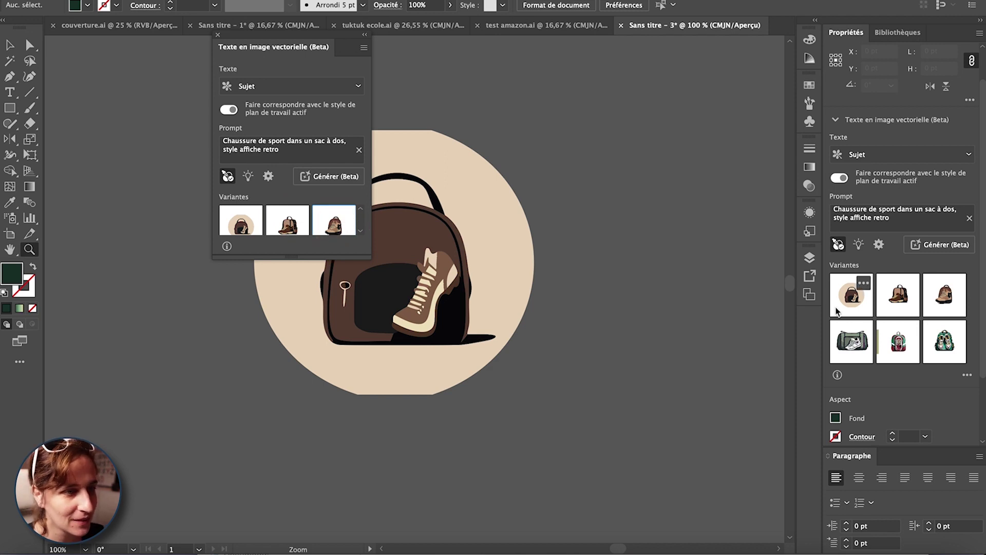
pyautogui.click(540, 285)
pyautogui.press('v')
pyautogui.click(368, 303)
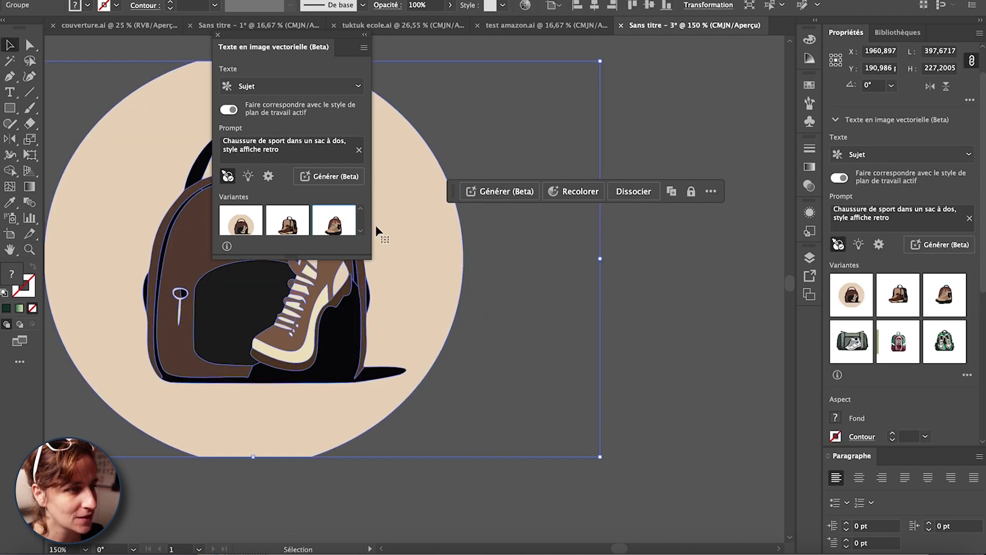
pyautogui.click(335, 220)
pyautogui.press('z')
pyautogui.keyDown('alt'); pyautogui.click(433, 297); pyautogui.keyUp('alt')
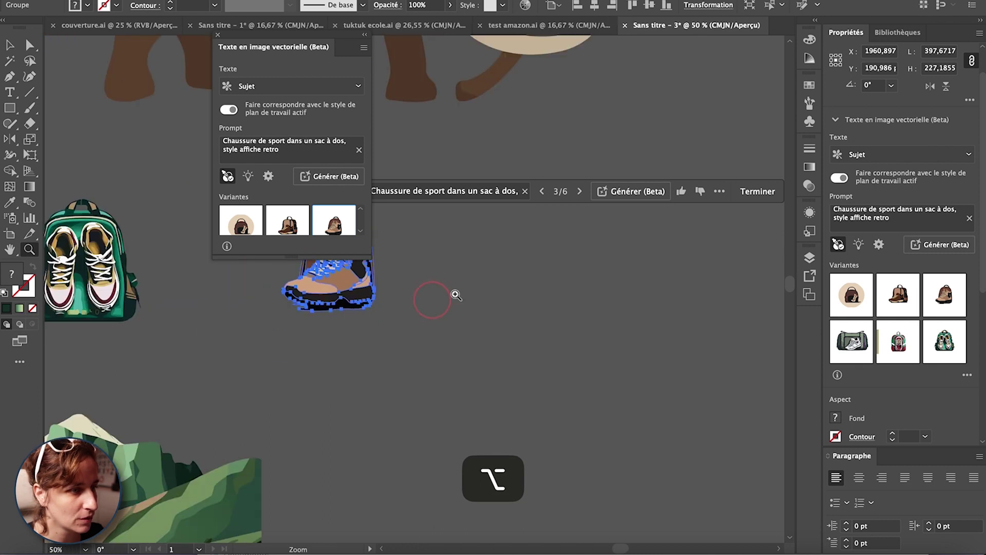
pyautogui.moveTo(433, 297); pyautogui.dragTo(678, 403)
pyautogui.press('v')
pyautogui.click(637, 374)
pyautogui.click(654, 325)
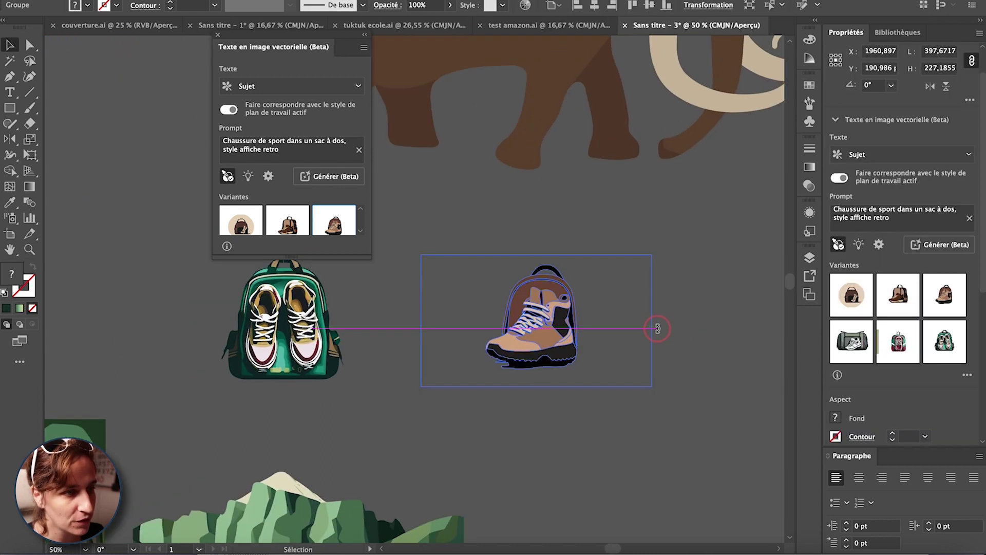
pyautogui.click(302, 386)
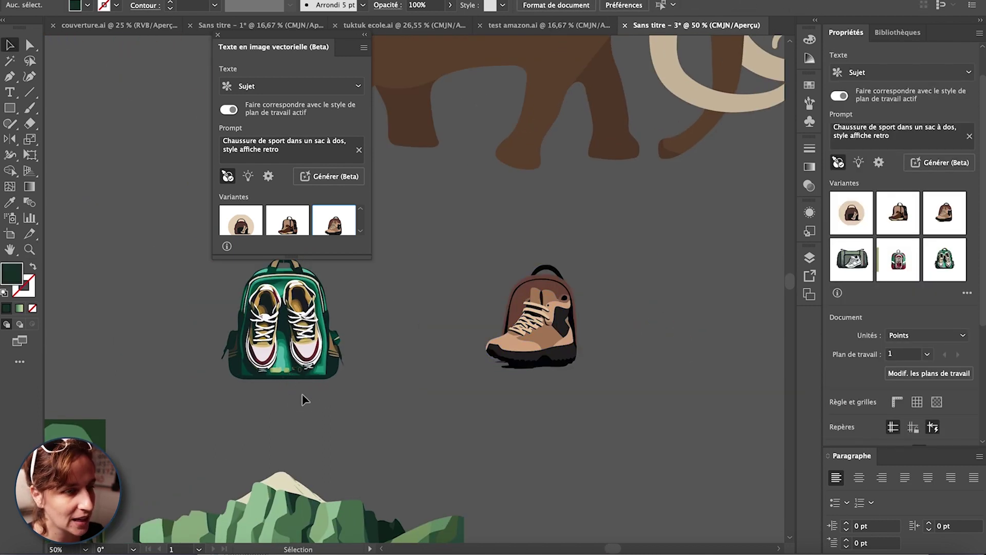
# - Add "rouge" after "sac à dos" in the prompt, keeping the retro poster style wording
pyautogui.click(302, 155)
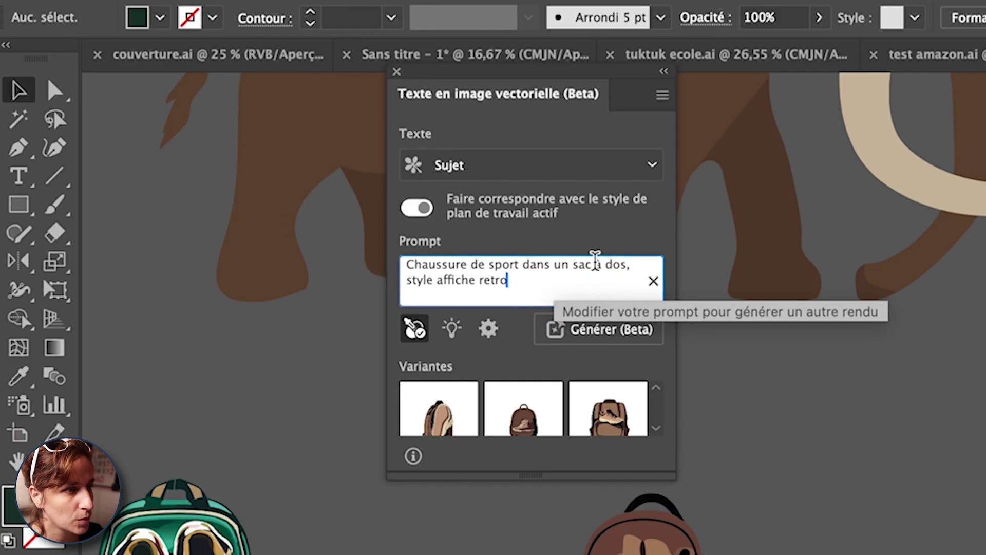
pyautogui.click(624, 264)
pyautogui.write('rouge')
pyautogui.click(544, 262)
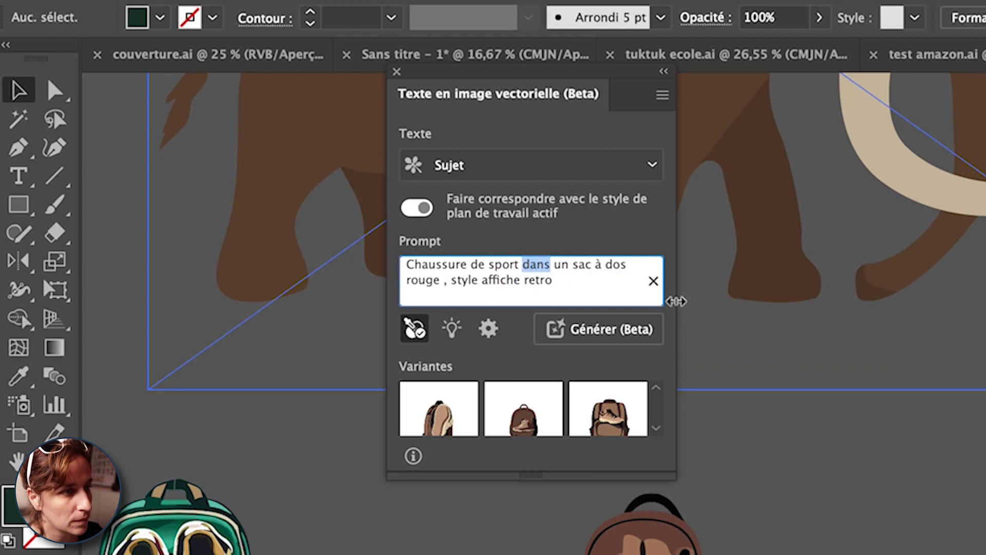
pyautogui.click(590, 277)
pyautogui.doubleClick(525, 257)
pyautogui.click(588, 288)
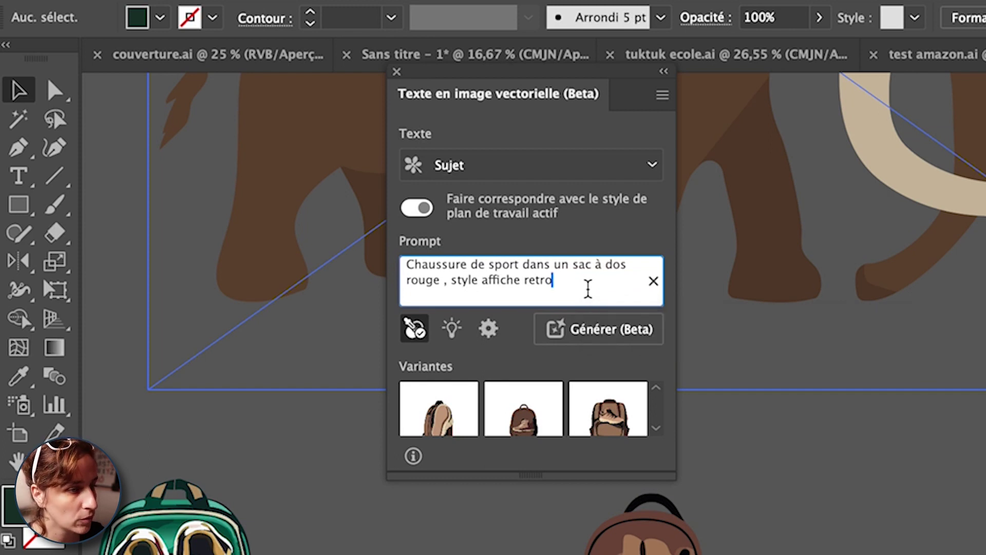
# - Generate new artwork from the red backpack prompt with the sampled mammoth style
pyautogui.click(452, 327)
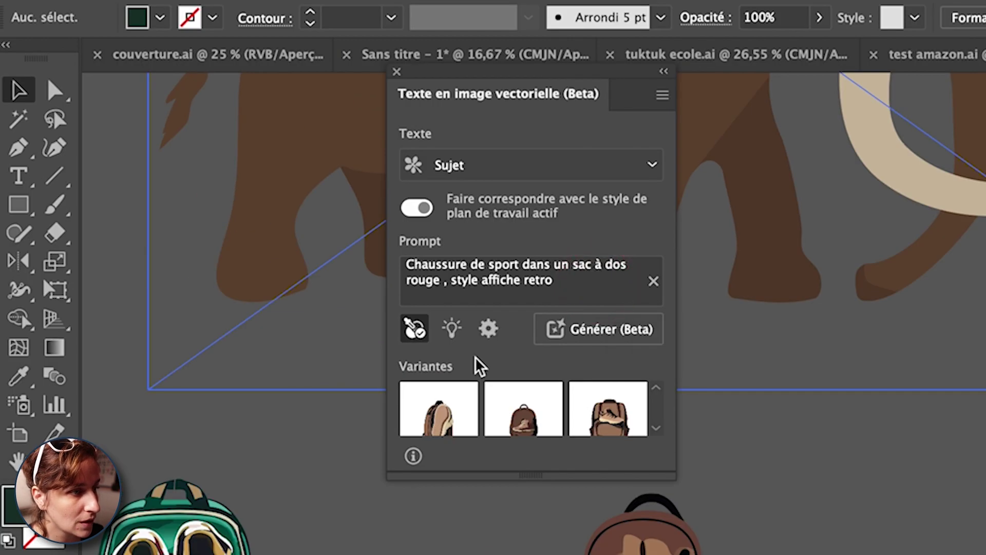
pyautogui.click(390, 203)
pyautogui.moveTo(323, 410); pyautogui.dragTo(489, 414)
pyautogui.click(586, 359)
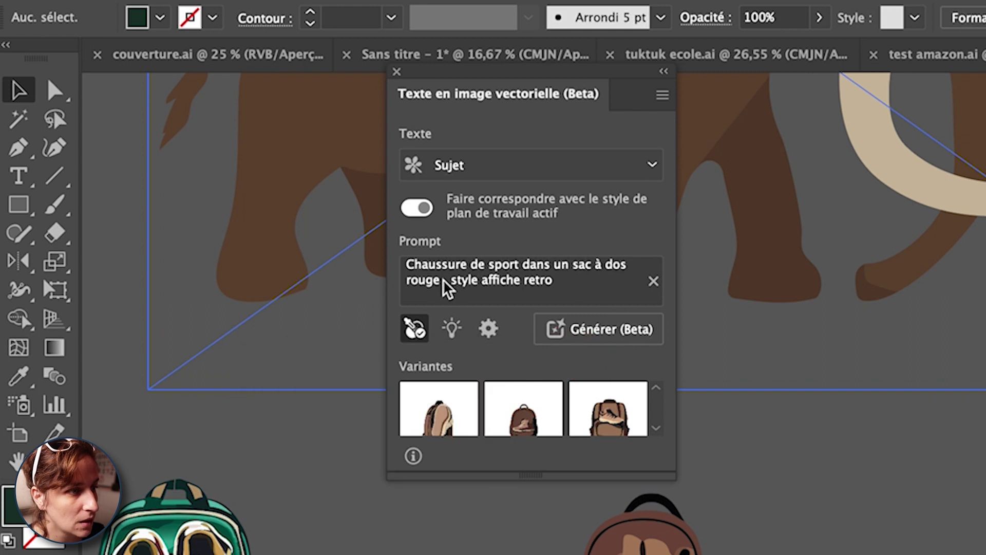
pyautogui.click(584, 340)
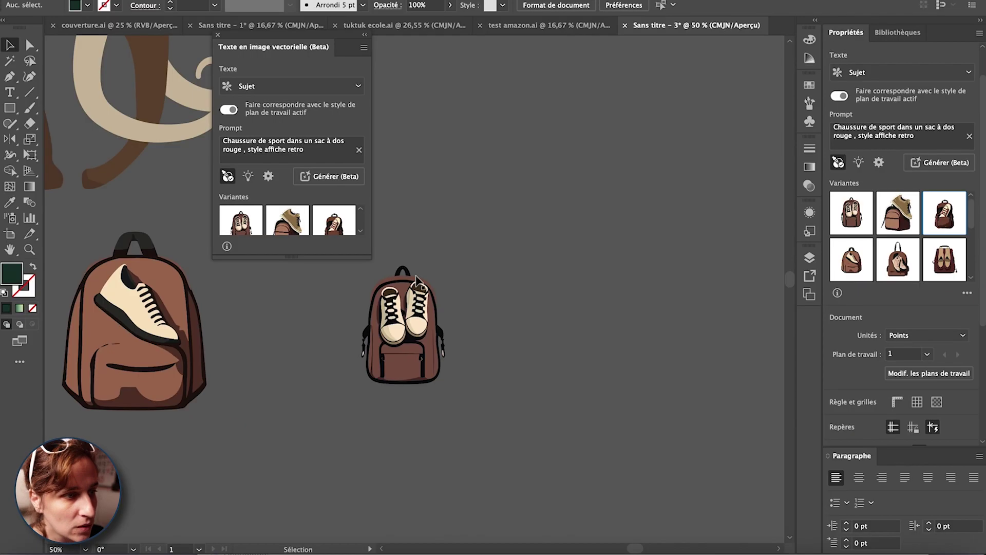
# - Move the small brown backpack with two sneakers left, next to the larger brown backpack
pyautogui.click(393, 319)
pyautogui.moveTo(393, 319); pyautogui.dragTo(291, 333)
pyautogui.hscroll(-5, 535, 279)
pyautogui.scroll(2, 535, 279)
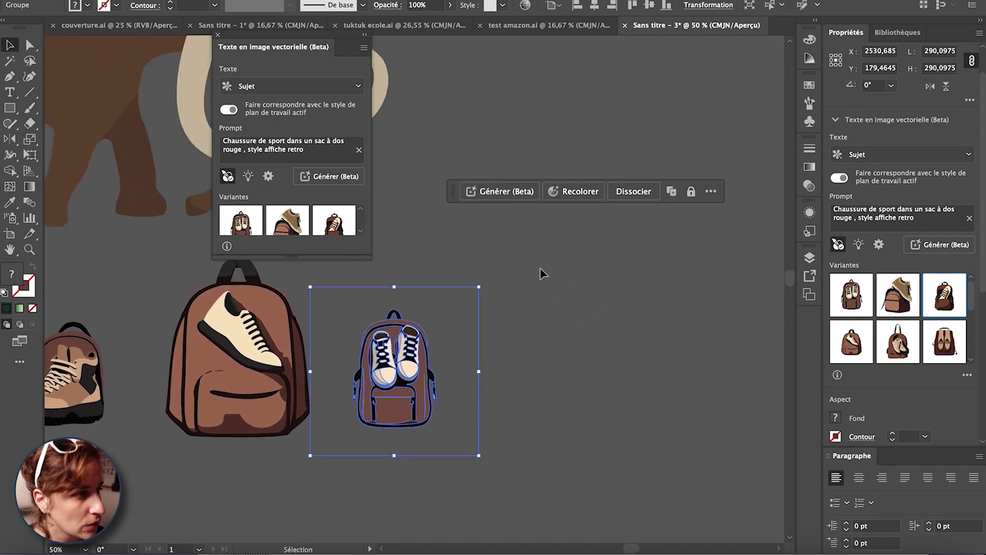
# - Draw a dark green rectangle about 193 by 174 pt beside the small backpack with two sneakers and select it
pyautogui.click(10, 108)
pyautogui.moveTo(526, 240); pyautogui.dragTo(638, 341)
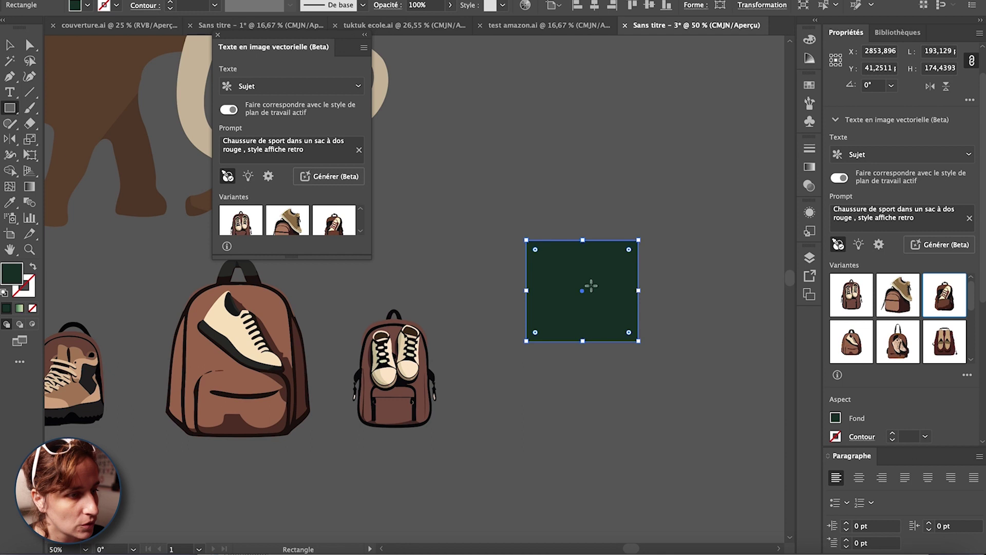
pyautogui.press('v')
pyautogui.click(707, 330)
pyautogui.click(569, 304)
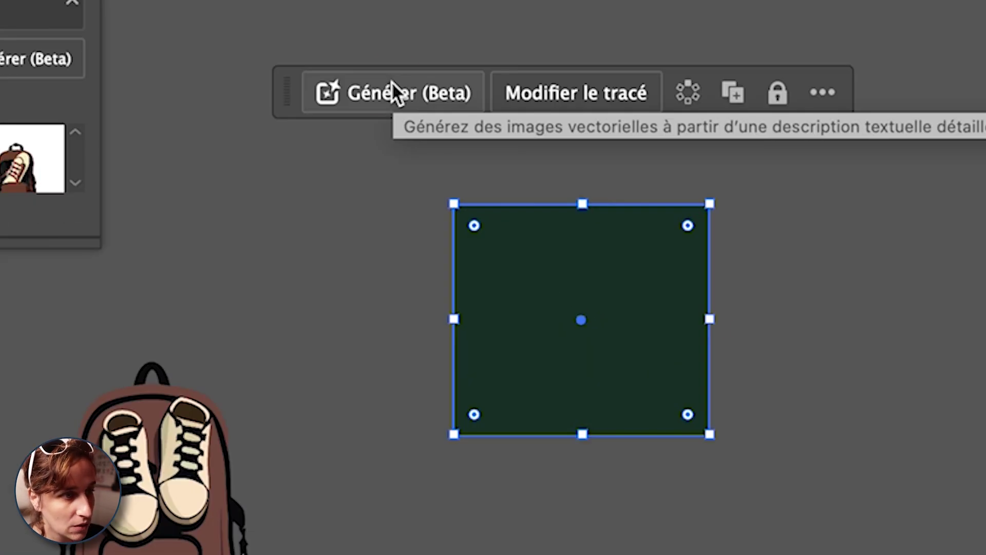
# - Generate an icon in the rectangle from the prompt "icone de chaussure simple" and apply the second variant, a green boot
pyautogui.click(501, 191)
pyautogui.tripleClick(529, 201)
pyautogui.write('idone d')
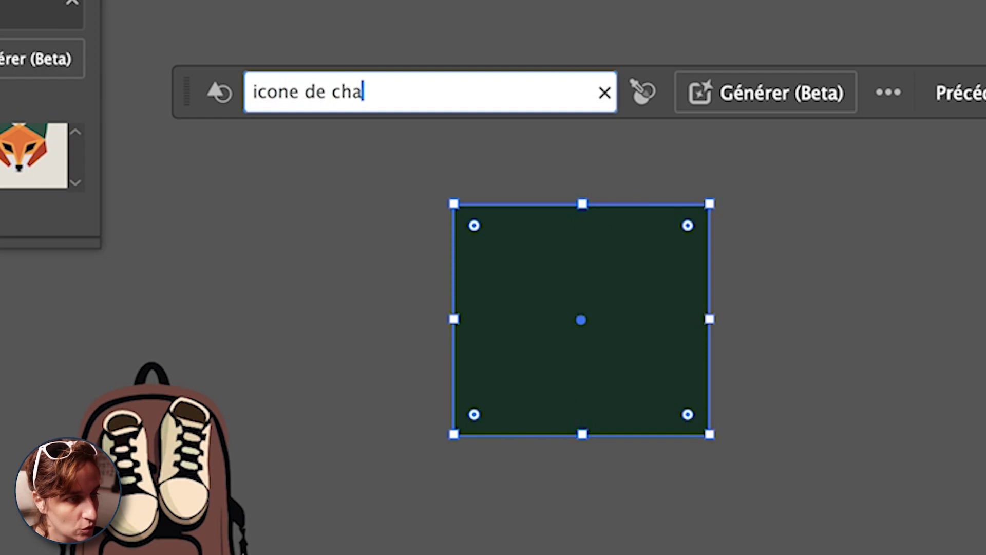
pyautogui.write('e chaussure ')
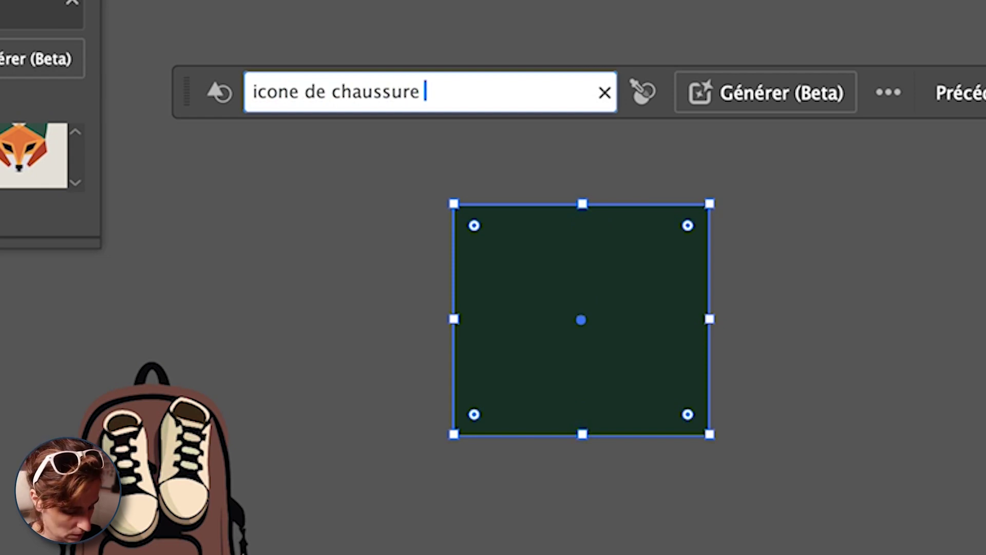
pyautogui.write('simple')
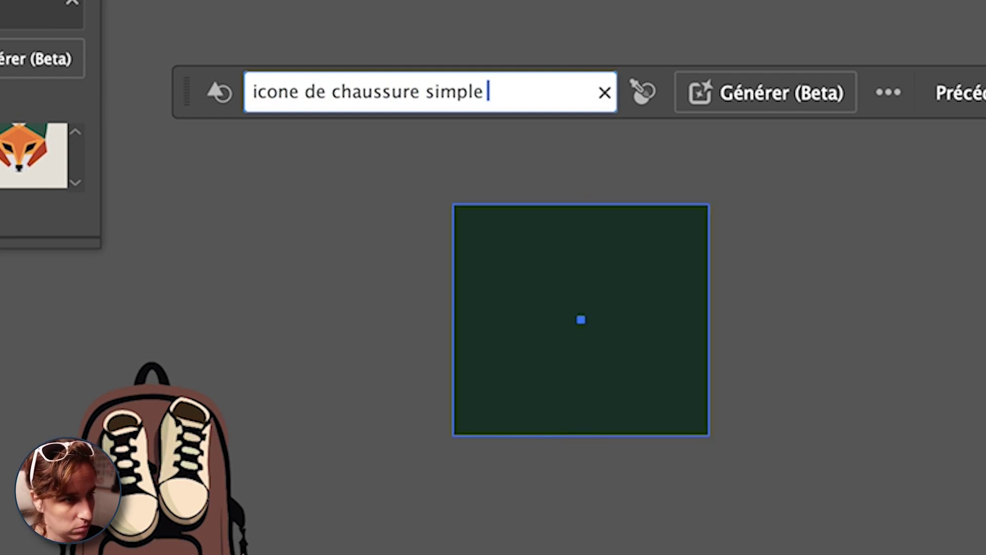
pyautogui.click(761, 95)
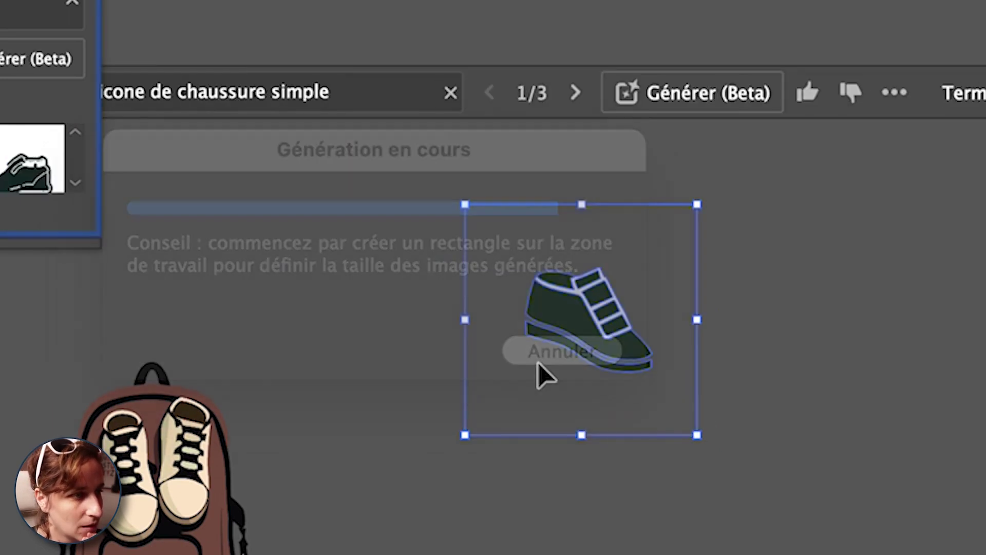
pyautogui.click(639, 448)
pyautogui.click(579, 325)
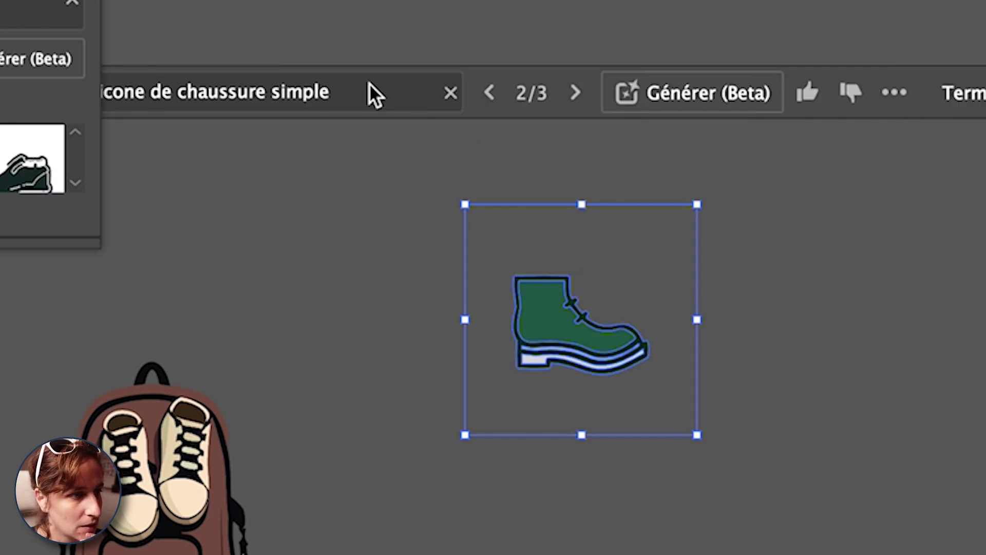
# - Replace "simple" with "tracé noir" in the shoe icon prompt and generate new variants
pyautogui.click(352, 85)
pyautogui.click(440, 92)
pyautogui.doubleClick(428, 93)
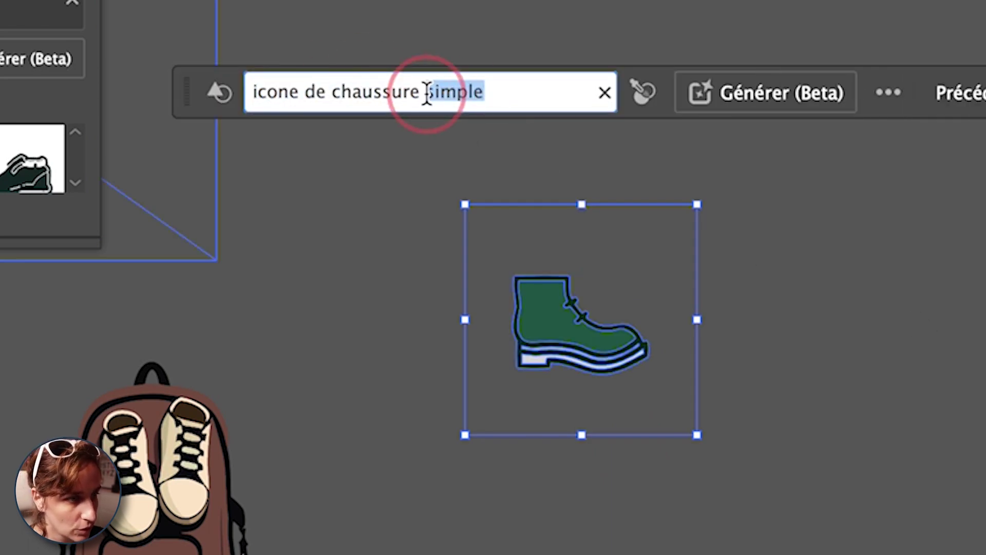
pyautogui.press('BackSpace')
pyautogui.write('trad')
pyautogui.press('BackSpace')
pyautogui.write('cé noir')
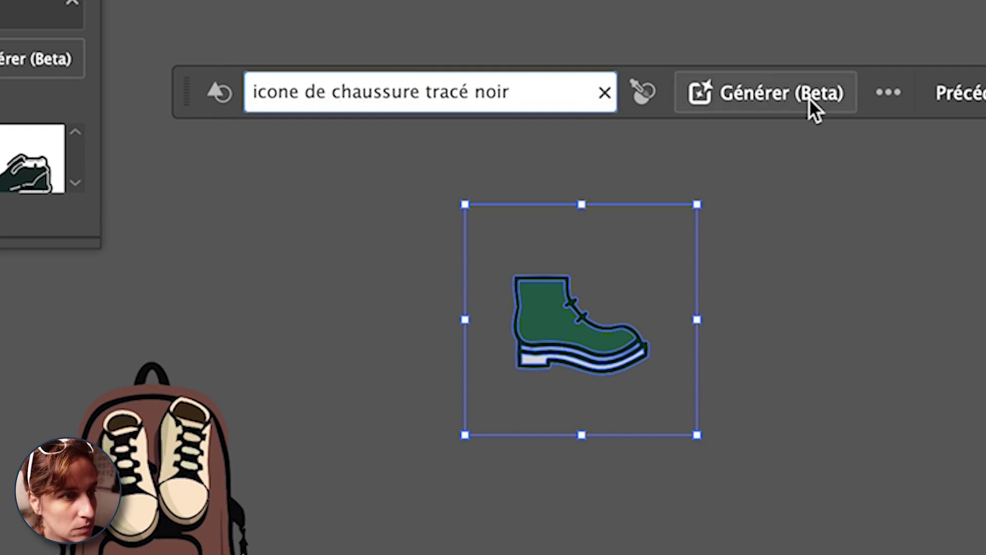
pyautogui.click(814, 99)
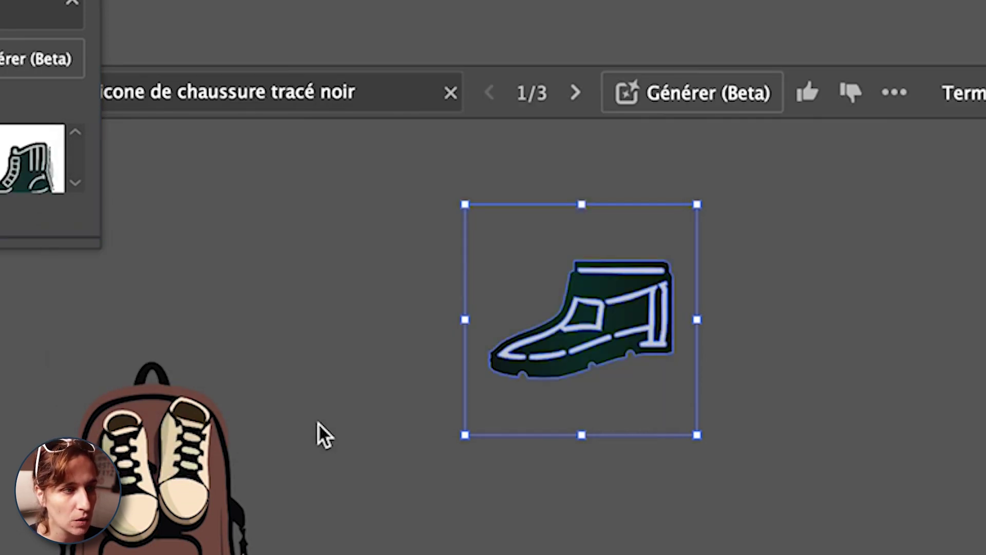
# - Compare the new icon variants, apply the third one, a dark lace-up boot with light outlines, and deselect it
pyautogui.click(628, 359)
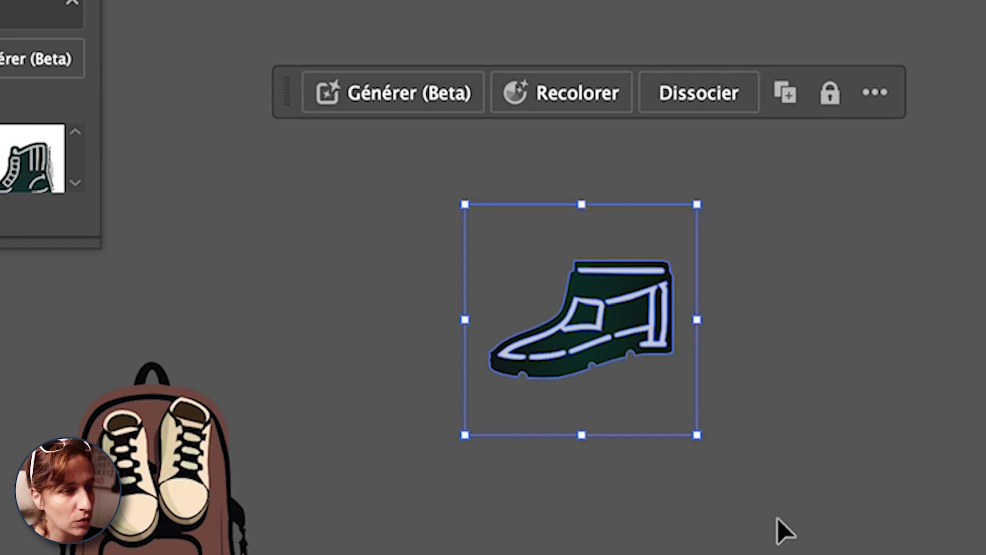
pyautogui.click(94, 192)
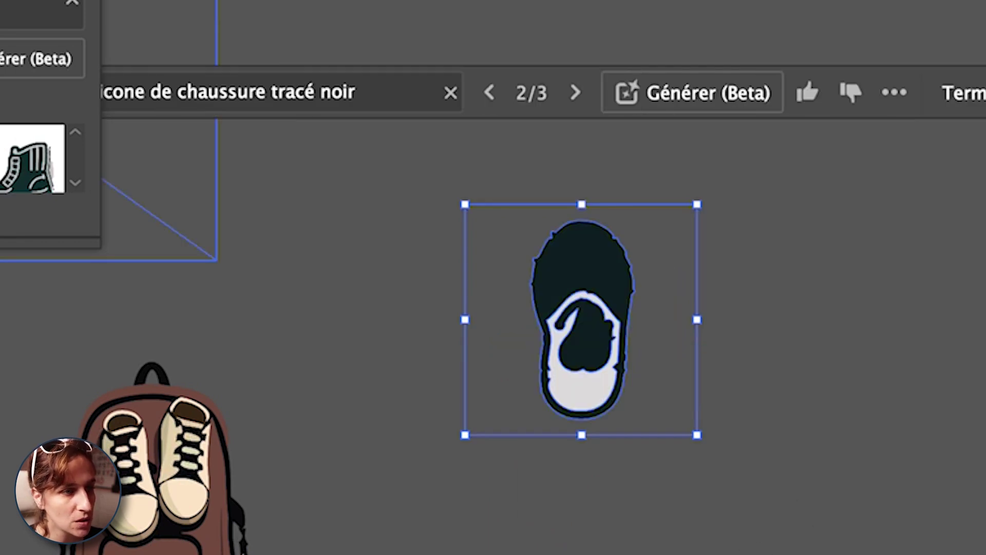
pyautogui.click(766, 385)
pyautogui.click(529, 334)
pyautogui.click(26, 190)
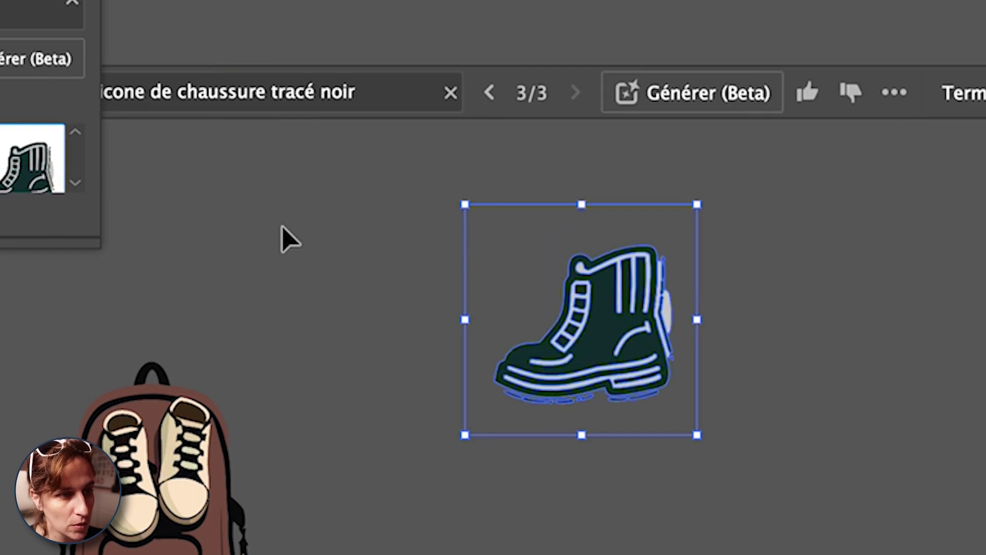
pyautogui.click(809, 363)
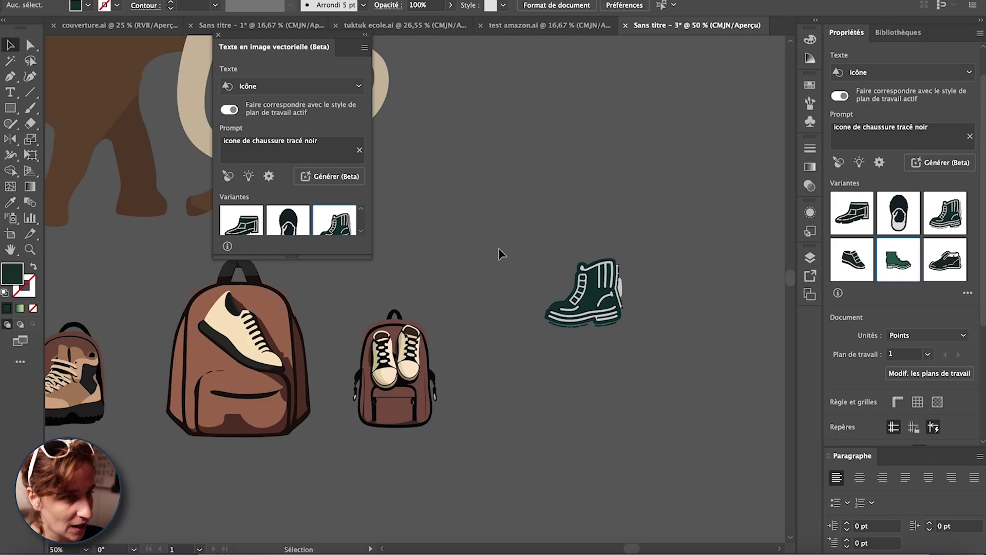
# - Examine the boot icon alongside the row of generated backpacks
pyautogui.press('z')
pyautogui.keyDown('alt'); pyautogui.click(554, 234); pyautogui.keyUp('alt')
pyautogui.moveTo(554, 234); pyautogui.dragTo(624, 332)
pyautogui.press('v')
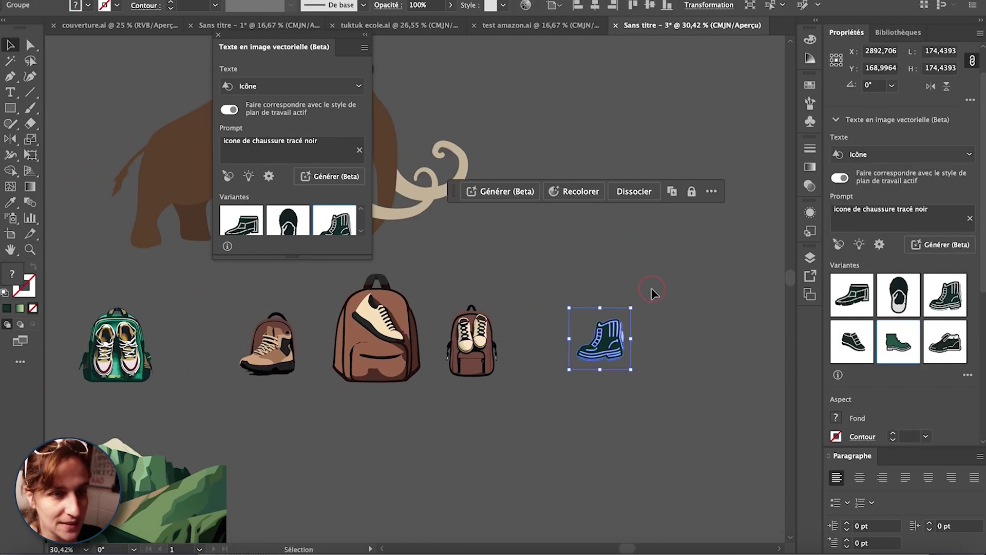
pyautogui.click(660, 350)
pyautogui.scroll(-1, 660, 351)
pyautogui.scroll(-2, 660, 351)
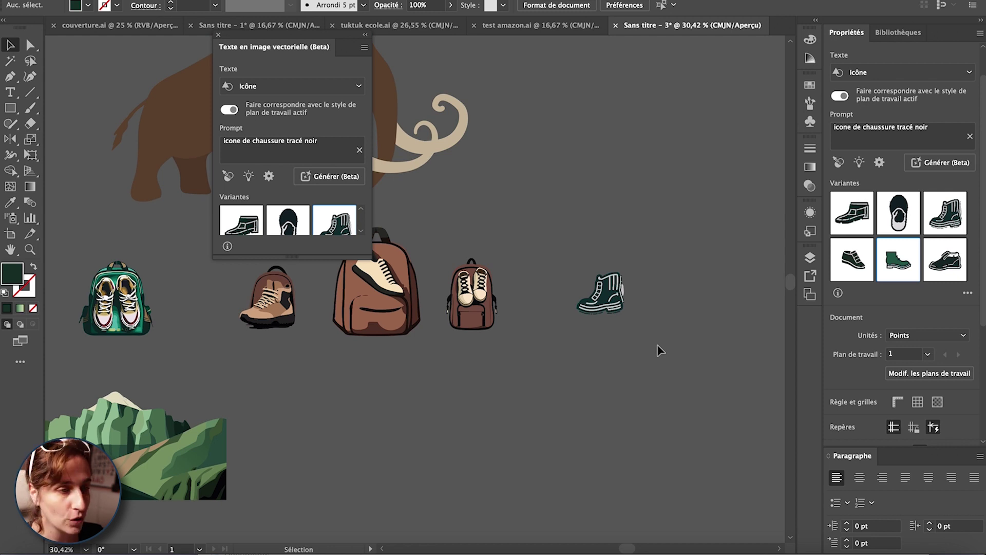
pyautogui.scroll(3, 652, 298)
# - Set the vector image type to Motif and enter the prompt "Un motif de chaussures variées comme des basquettes, talons hauts,"
pyautogui.click(238, 86)
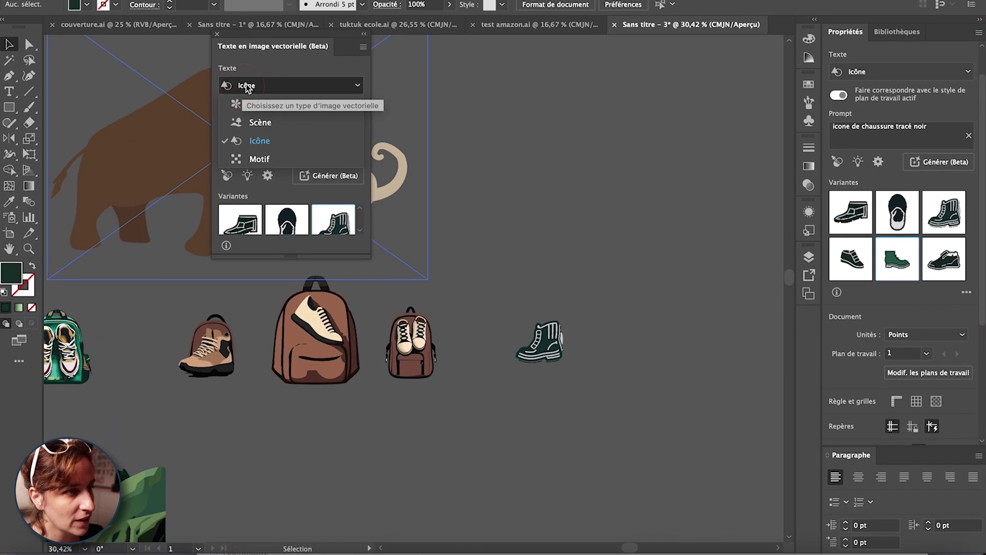
pyautogui.click(499, 307)
pyautogui.click(504, 285)
pyautogui.tripleClick(566, 270)
pyautogui.write('Un motif de chaussures variées comme des basquettes, talons hauts,')
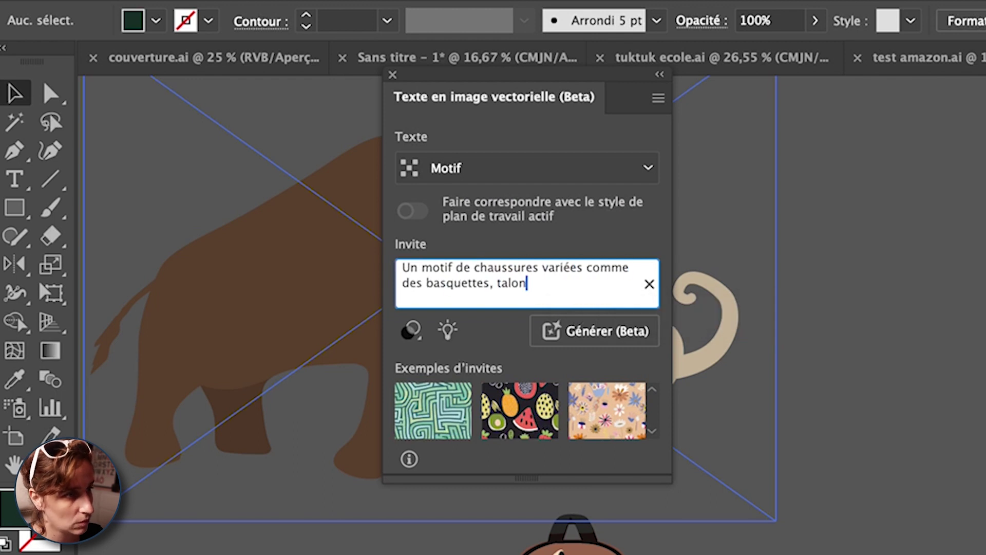
# - Correct "basquettes" to "baskets" in the pattern prompt
pyautogui.click(451, 283)
pyautogui.press('Delete')
pyautogui.press('Delete')
pyautogui.press('Delete')
pyautogui.press('Delete')
pyautogui.press('Delete')
pyautogui.press('BackSpace')
pyautogui.write('ket')
# - Append "style simple et coloré" to the prompt and generate the shoe pattern
pyautogui.press('End')
pyautogui.write('style simple et coloré')
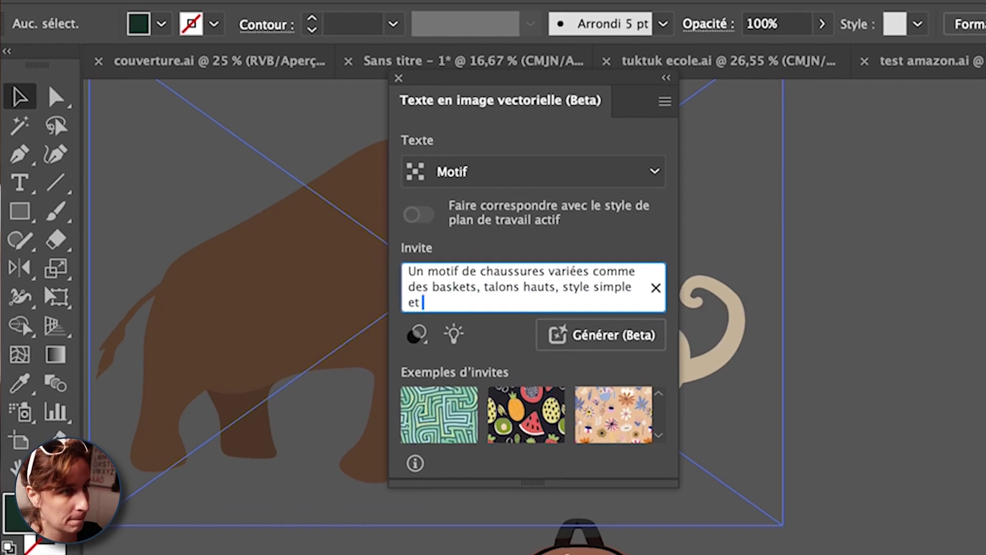
pyautogui.press('Return')
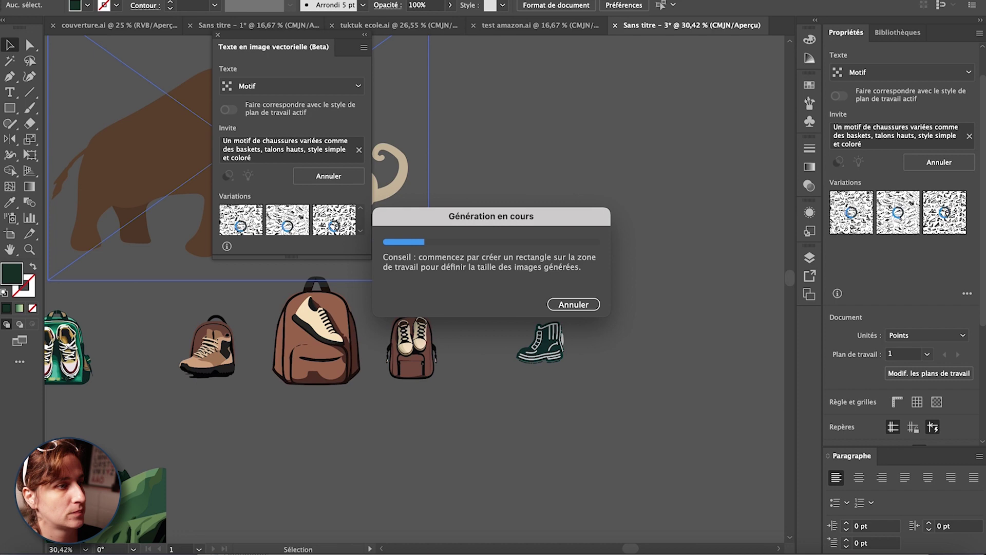
# - Draw a rectangle about 653 by 455 pt above the boot icon and compare the shoe pattern variations in it, ending on the third
pyautogui.press('m')
pyautogui.moveTo(454, 108); pyautogui.dragTo(686, 267)
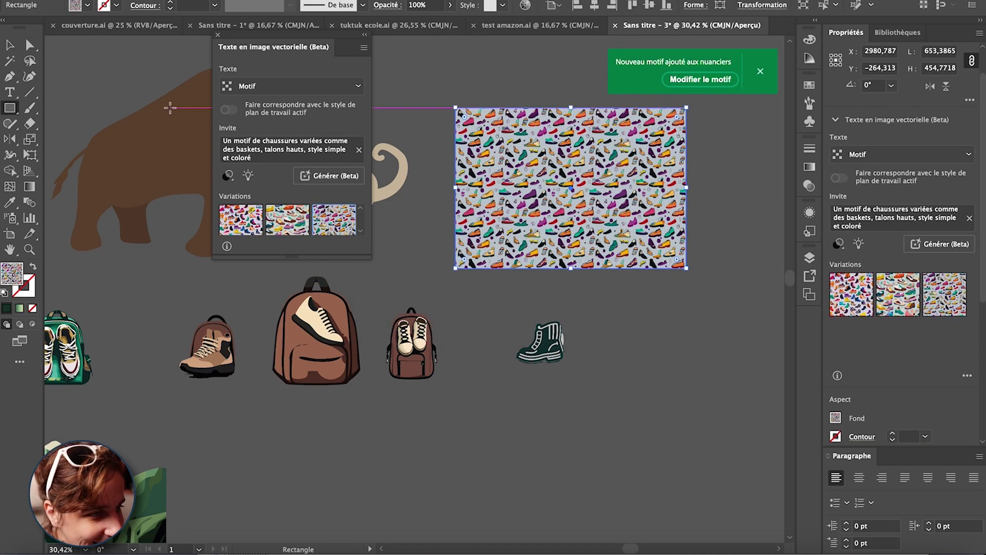
pyautogui.scroll(5, 578, 203)
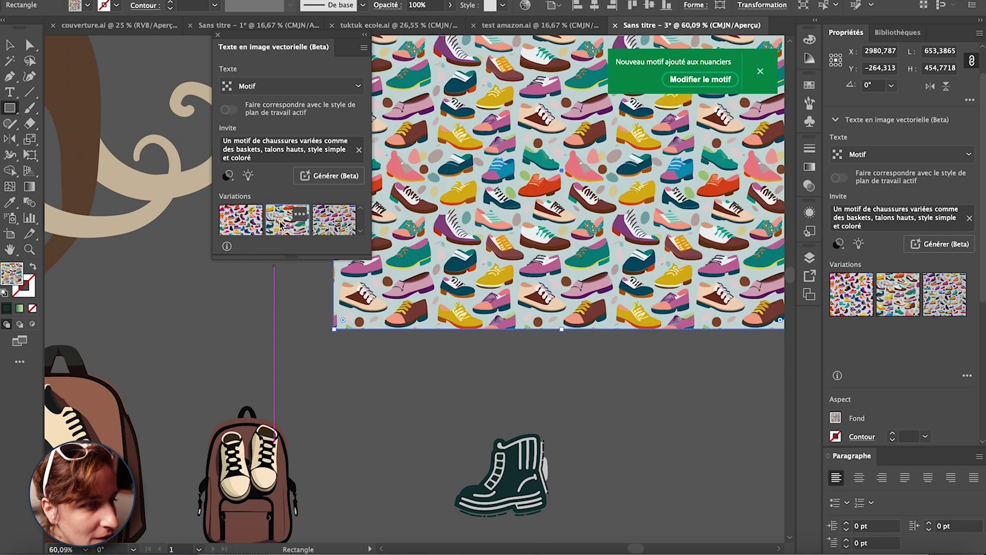
pyautogui.scroll(3, 52, 108)
pyautogui.hscroll(-1, 52, 107)
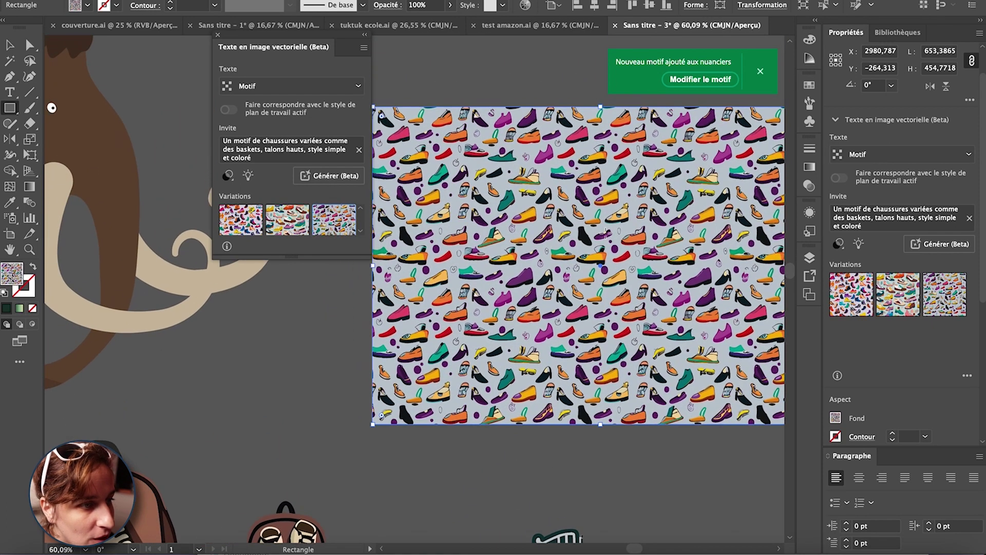